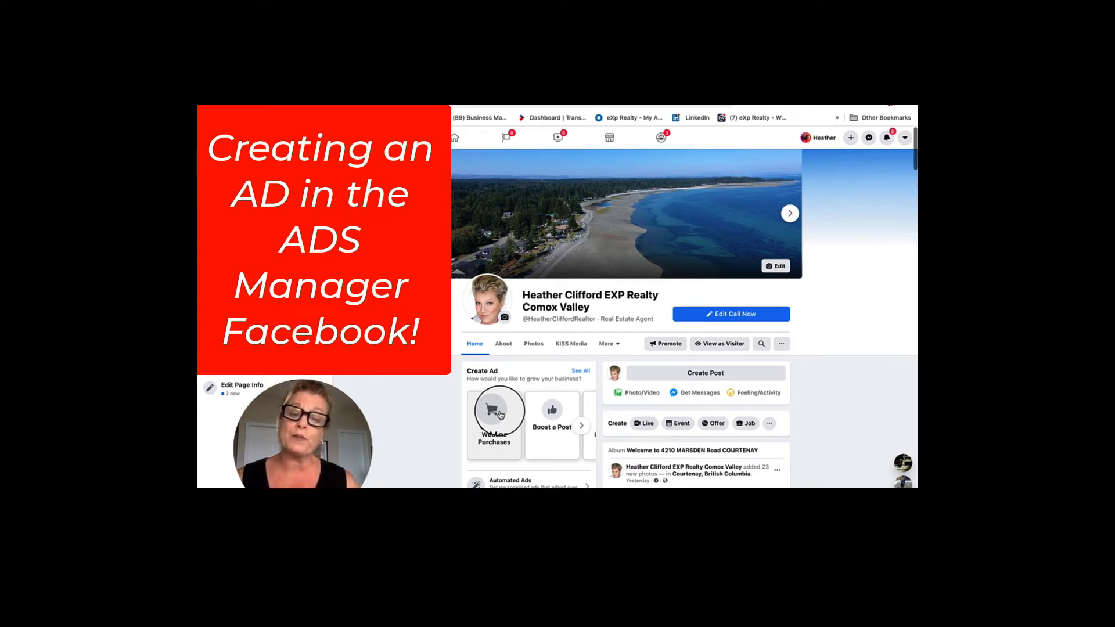
# Scroll through Facebook to reach the Ads Manager table showing the active Lot 8 ad.
pyautogui.scroll(-5, 500, 414)
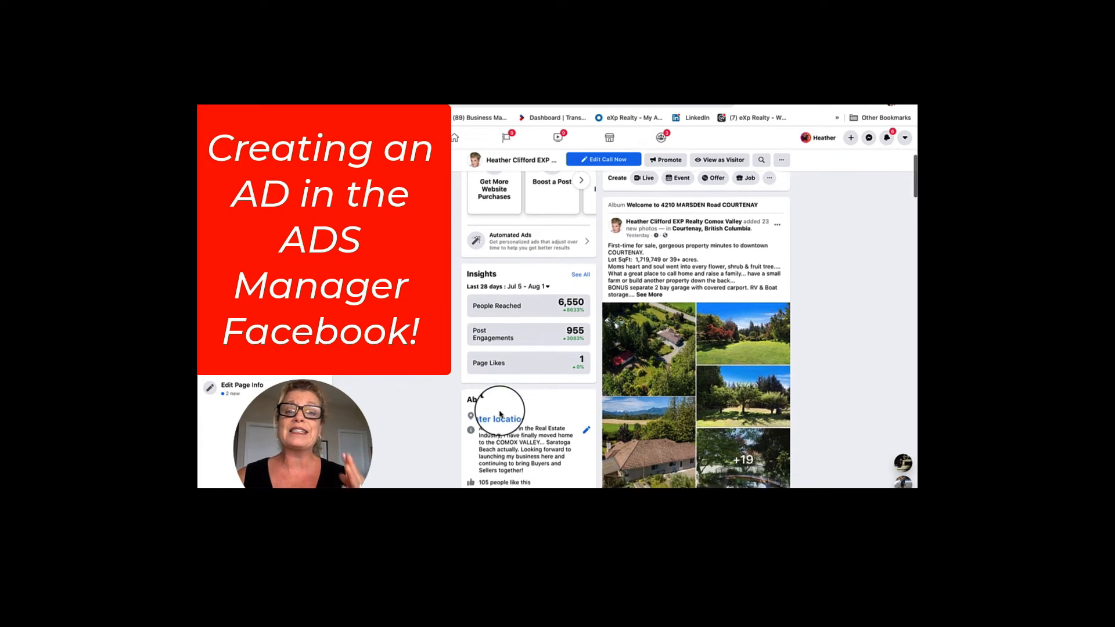
pyautogui.scroll(-1, 501, 414)
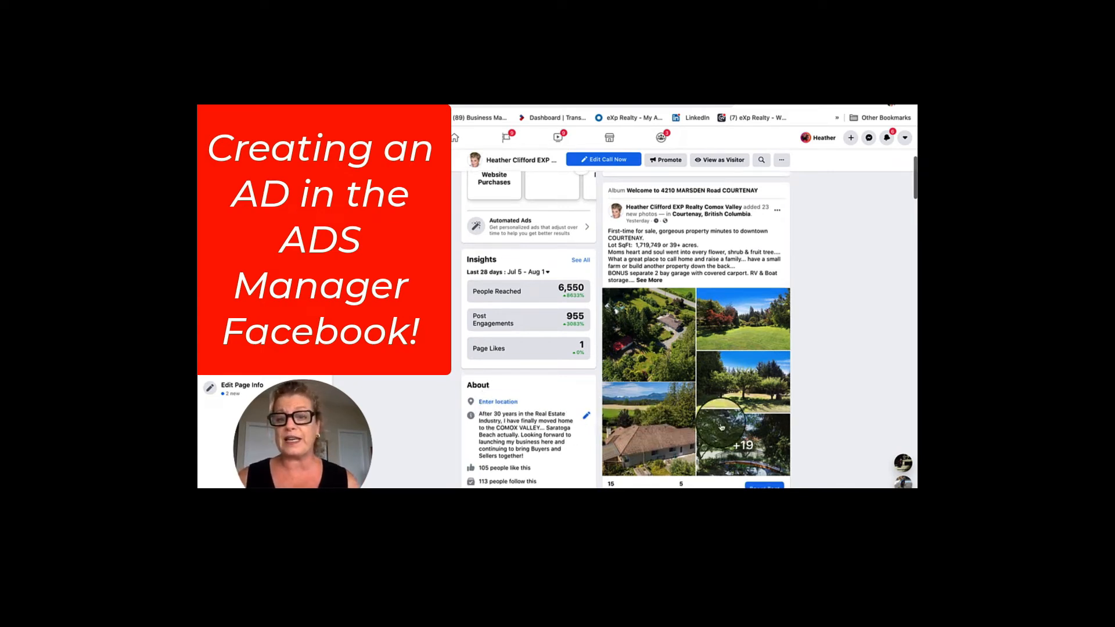
pyautogui.scroll(-2, 688, 238)
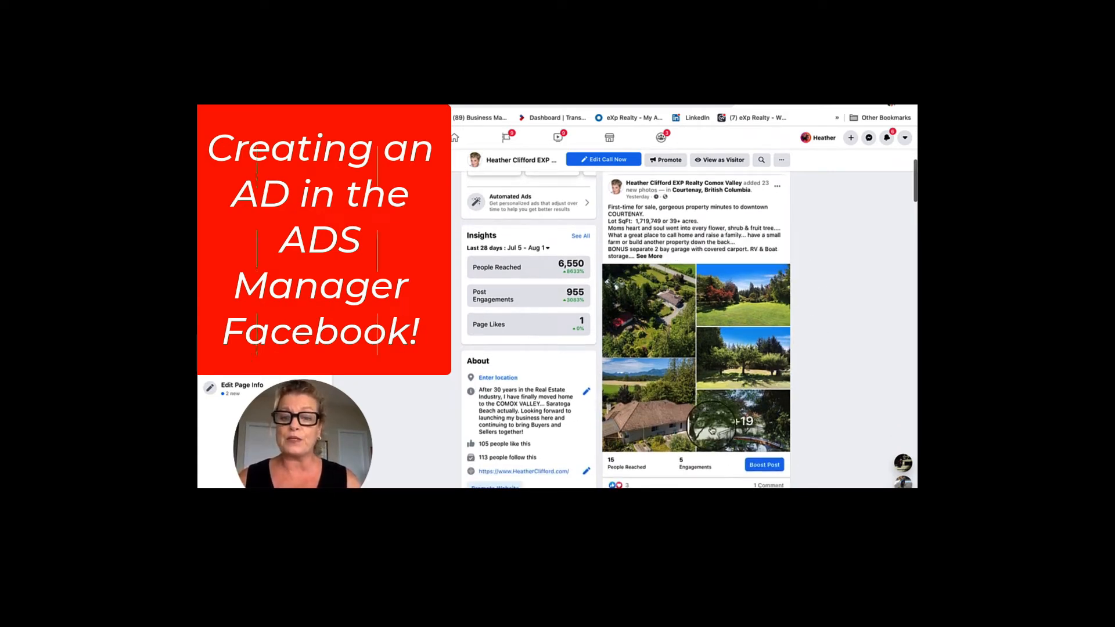
pyautogui.scroll(-3, 712, 430)
pyautogui.scroll(-3, 712, 430)
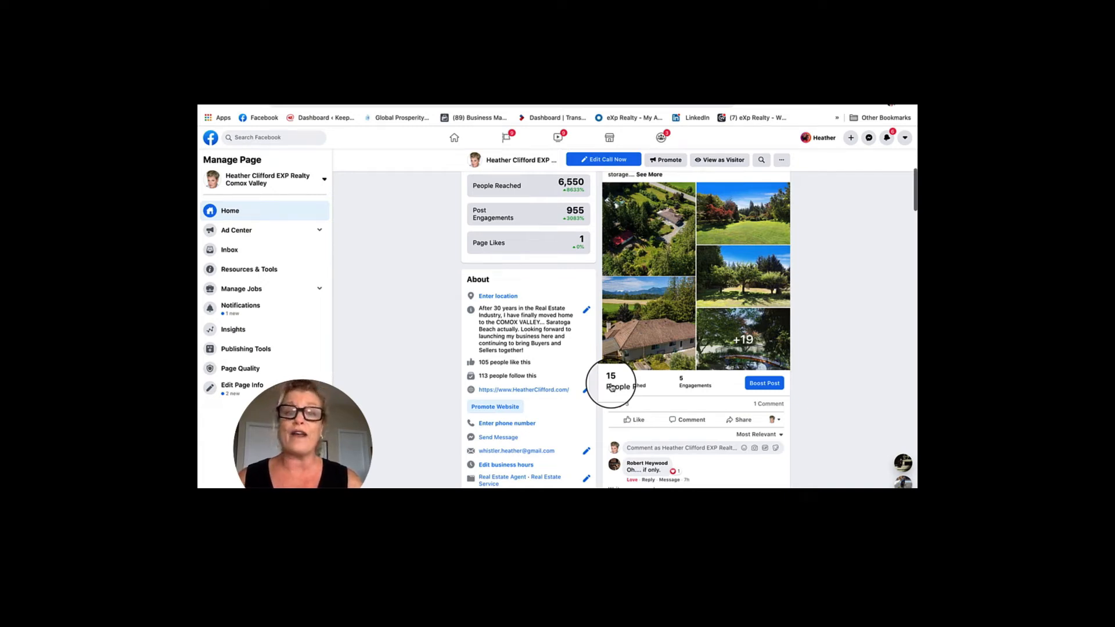
pyautogui.scroll(5, 612, 388)
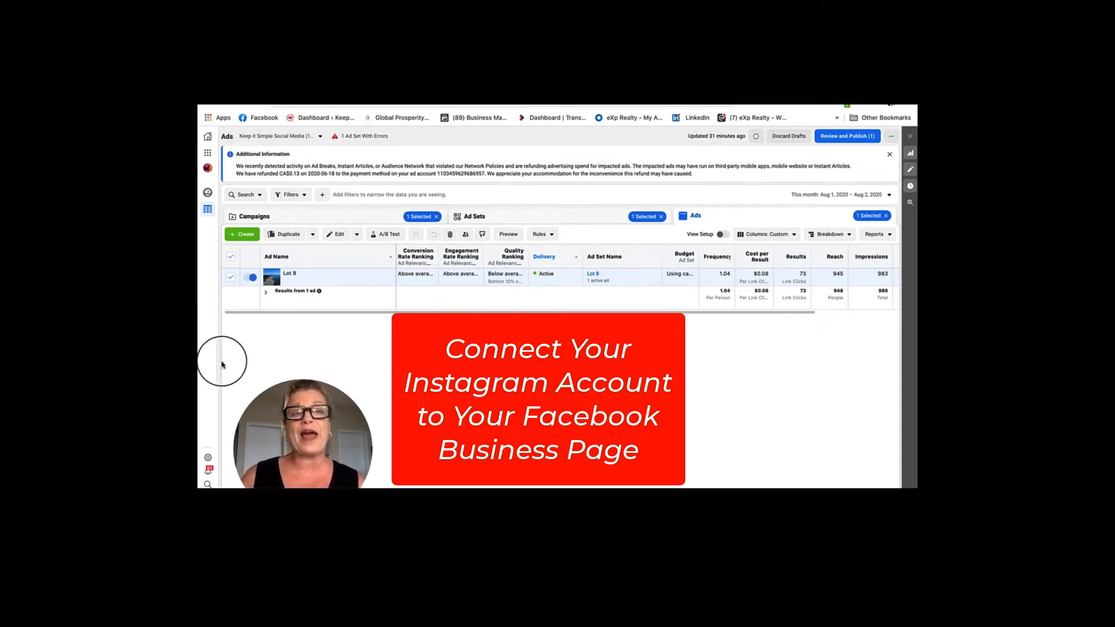
# Start a new campaign from Create and choose Create New Campaign to list Auction objectives.
pyautogui.click(247, 236)
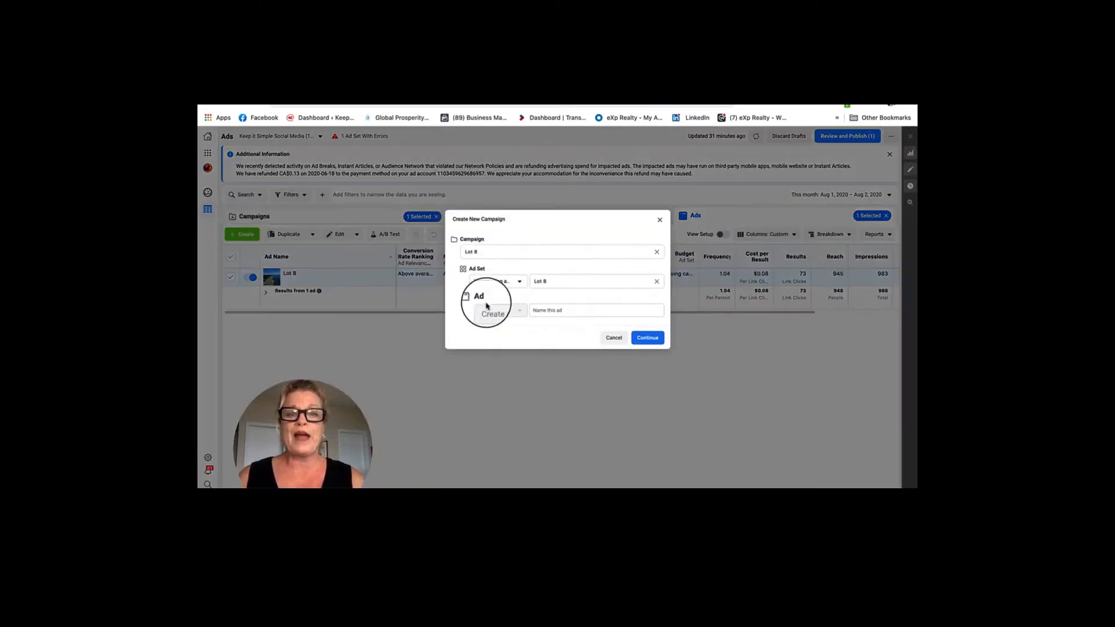
pyautogui.click(475, 222)
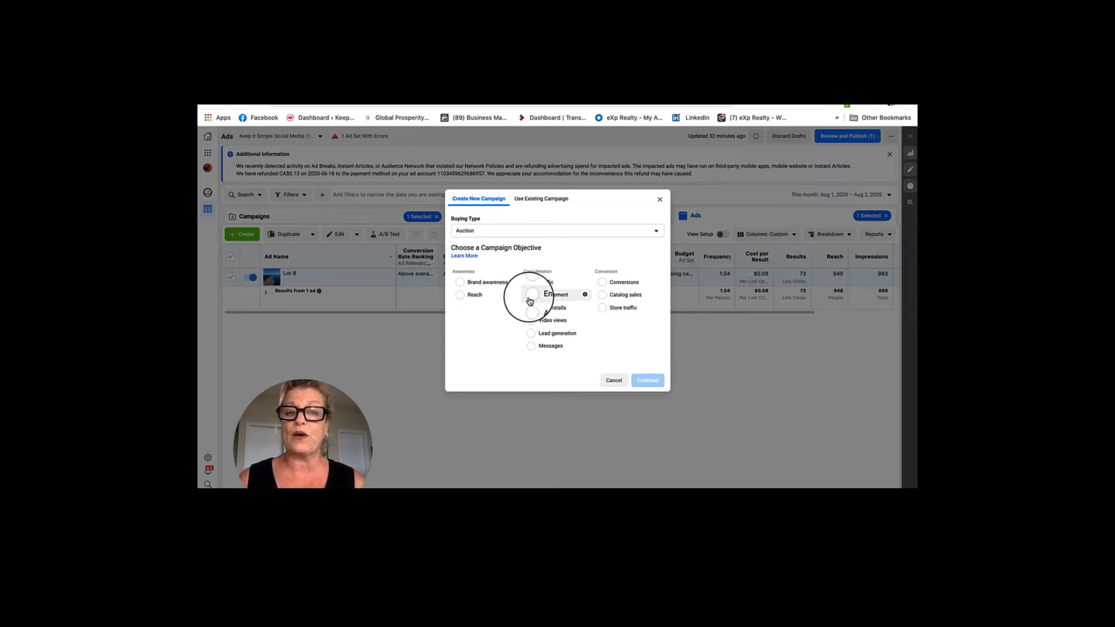
pyautogui.click(530, 301)
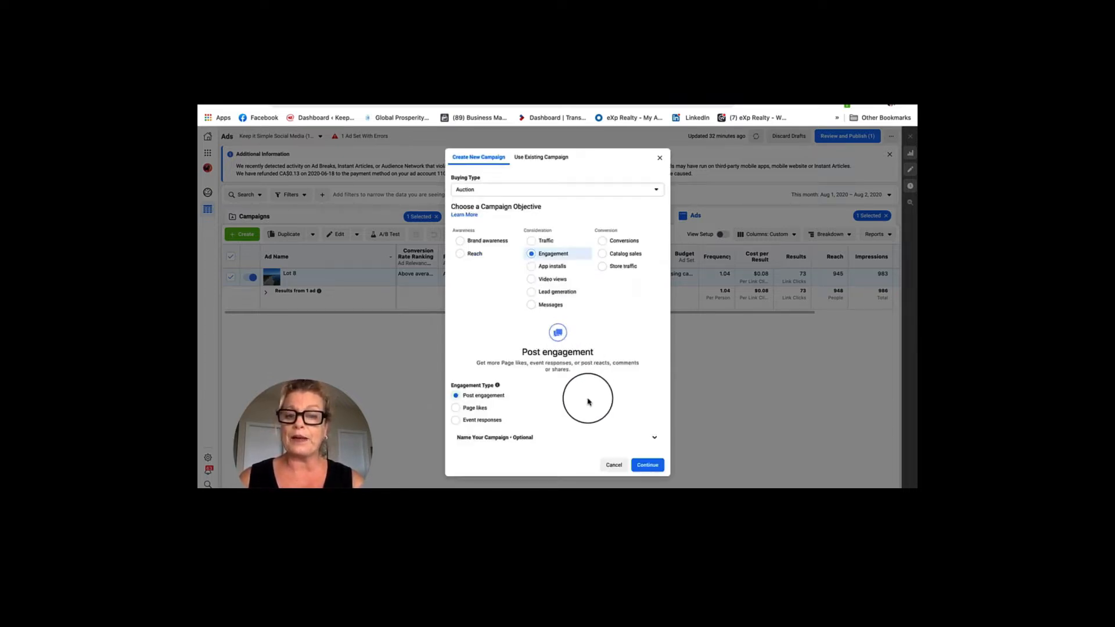
pyautogui.click(654, 437)
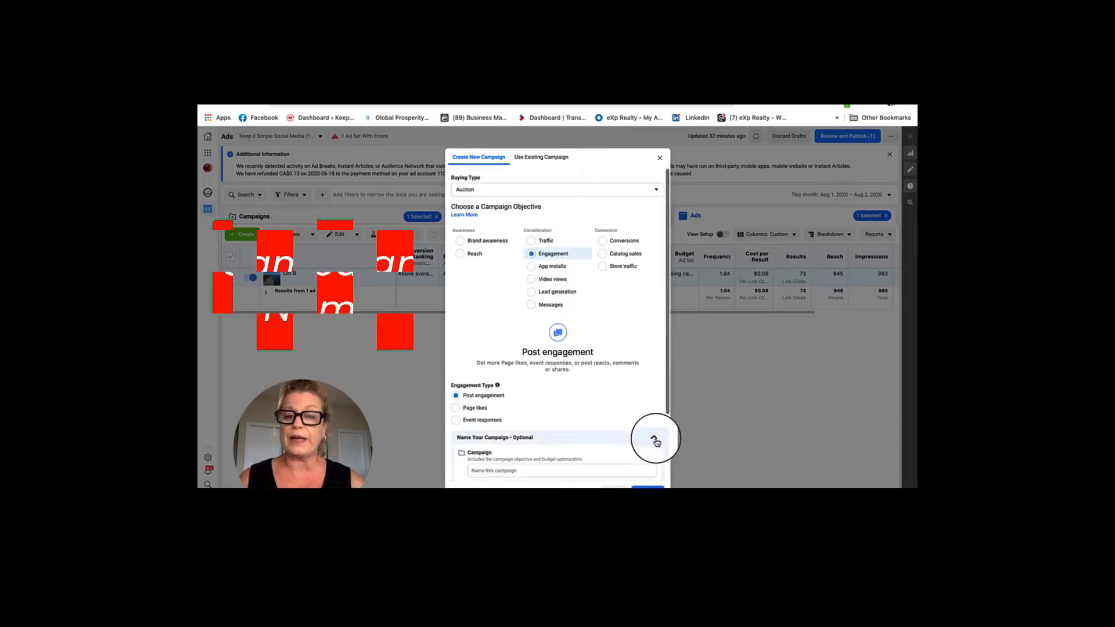
pyautogui.click(484, 471)
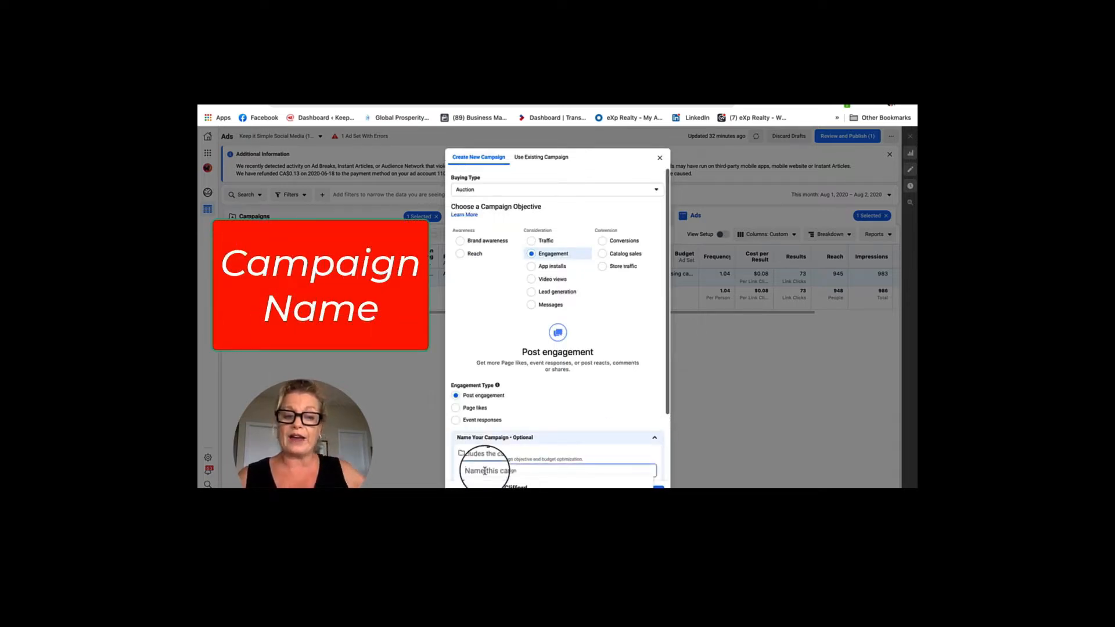
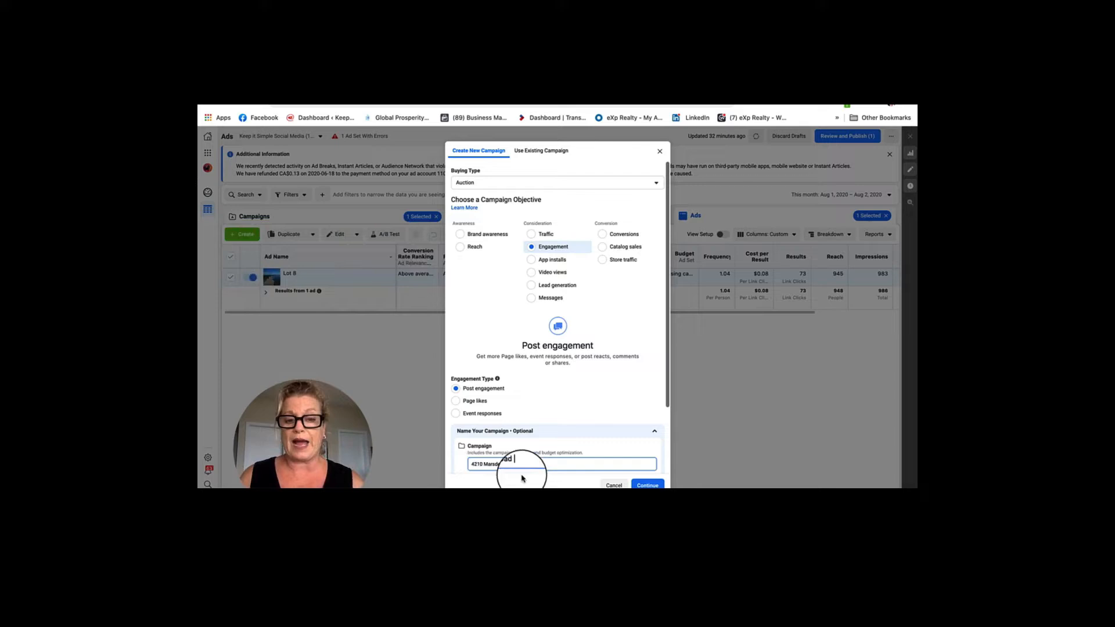
pyautogui.moveTo(522, 464); pyautogui.dragTo(472, 465)
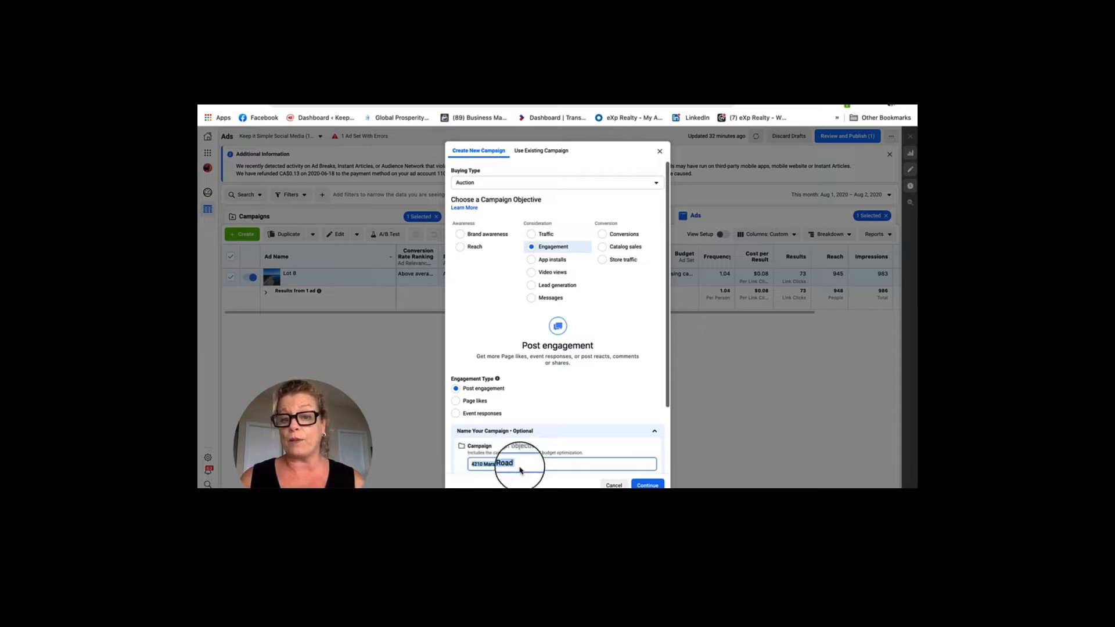
pyautogui.click(648, 486)
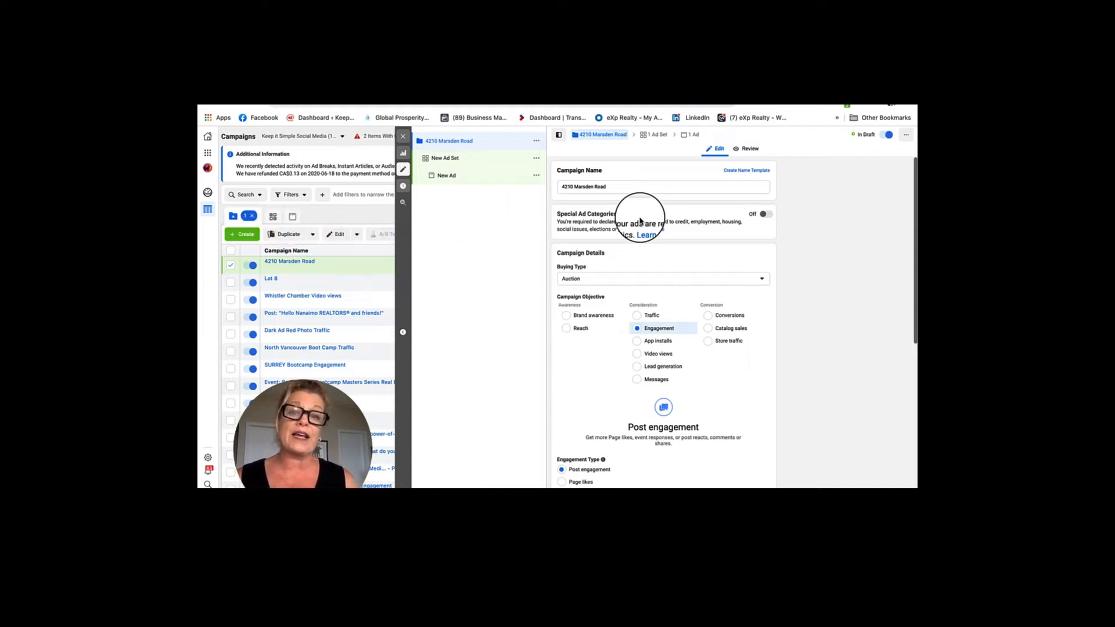
# Turn on Special Ad Categories and select Housing as the category.
pyautogui.click(768, 216)
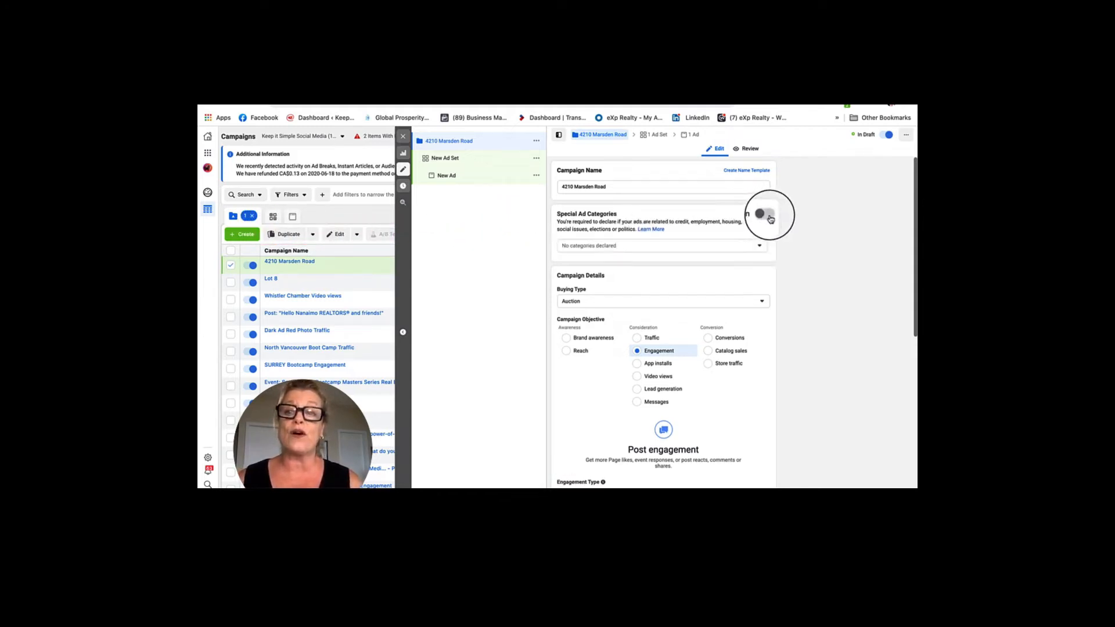
pyautogui.click(760, 247)
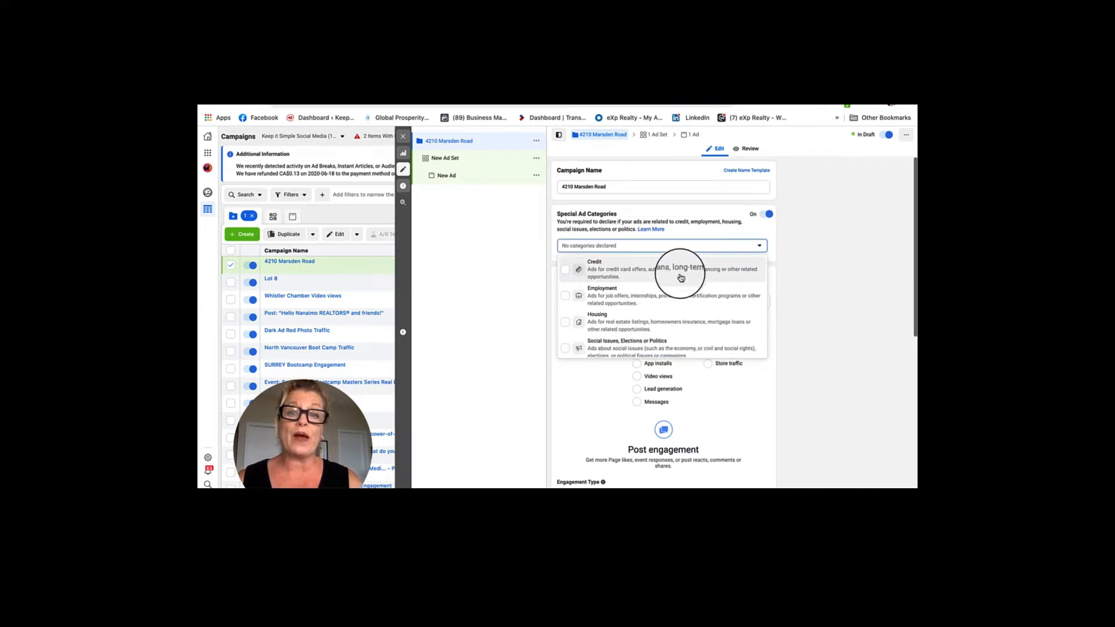
pyautogui.click(565, 324)
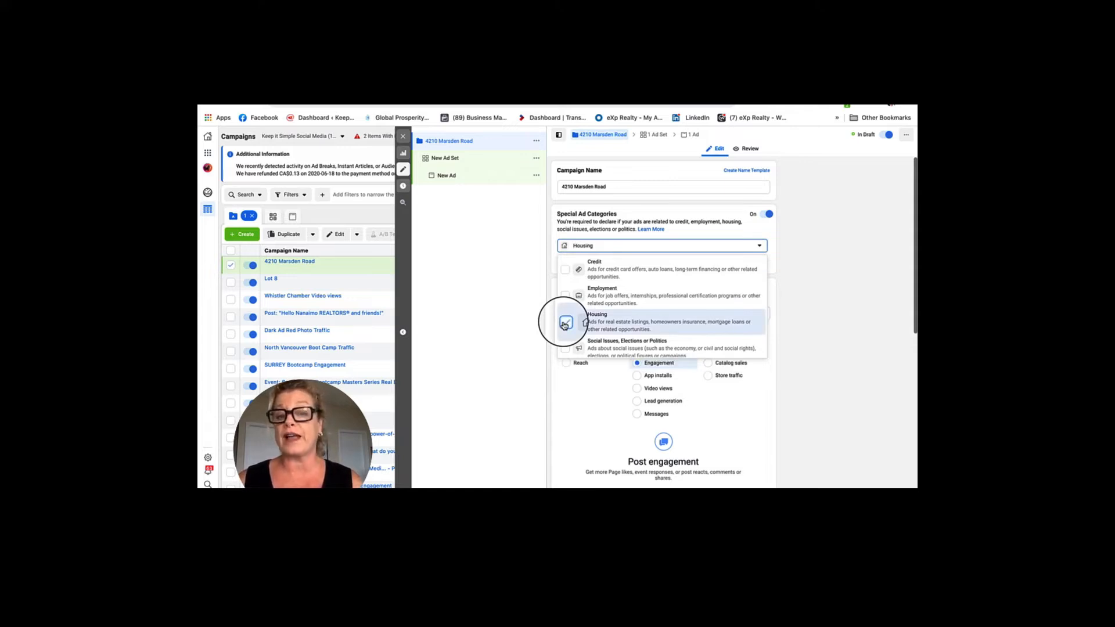
pyautogui.click(766, 339)
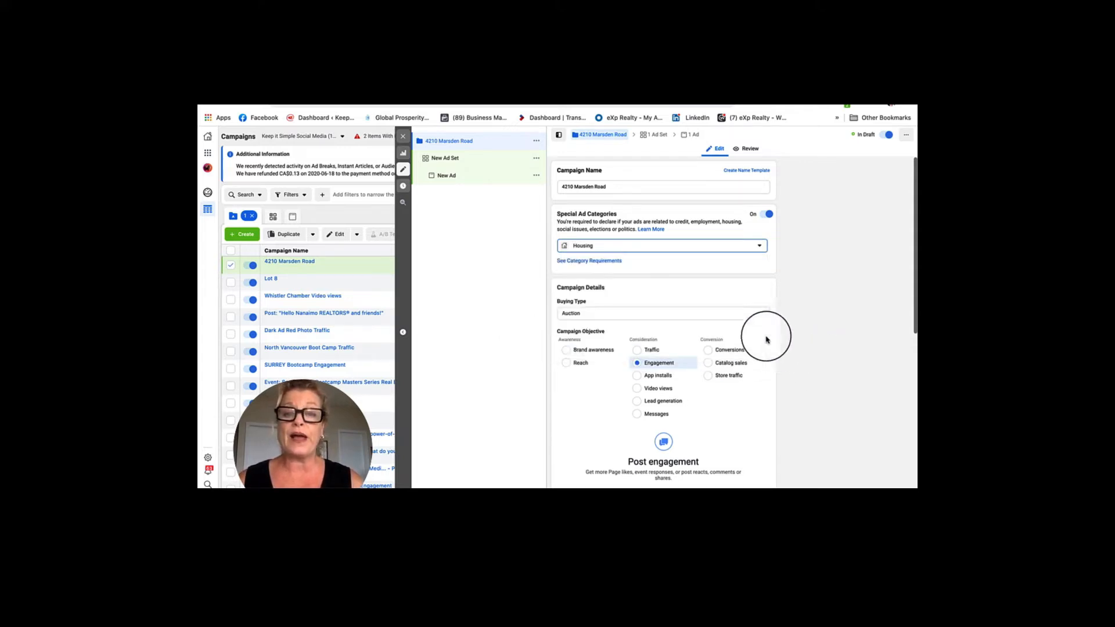
pyautogui.scroll(-5, 716, 310)
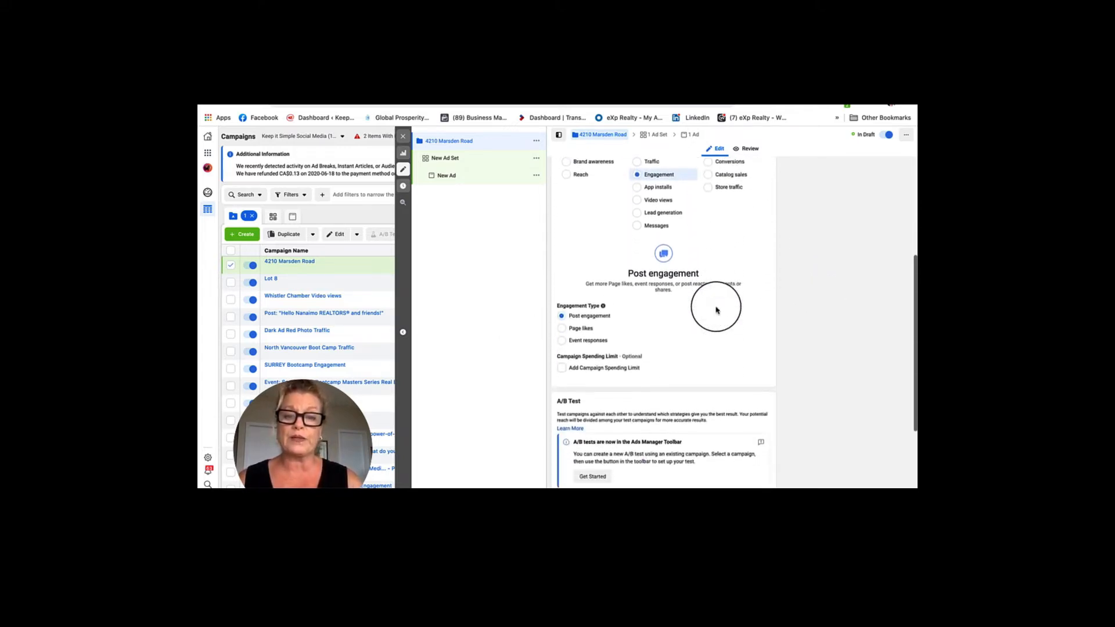
# Switch Campaign Budget Optimization to a $30.00 CAD lifetime budget.
pyautogui.scroll(-3, 717, 310)
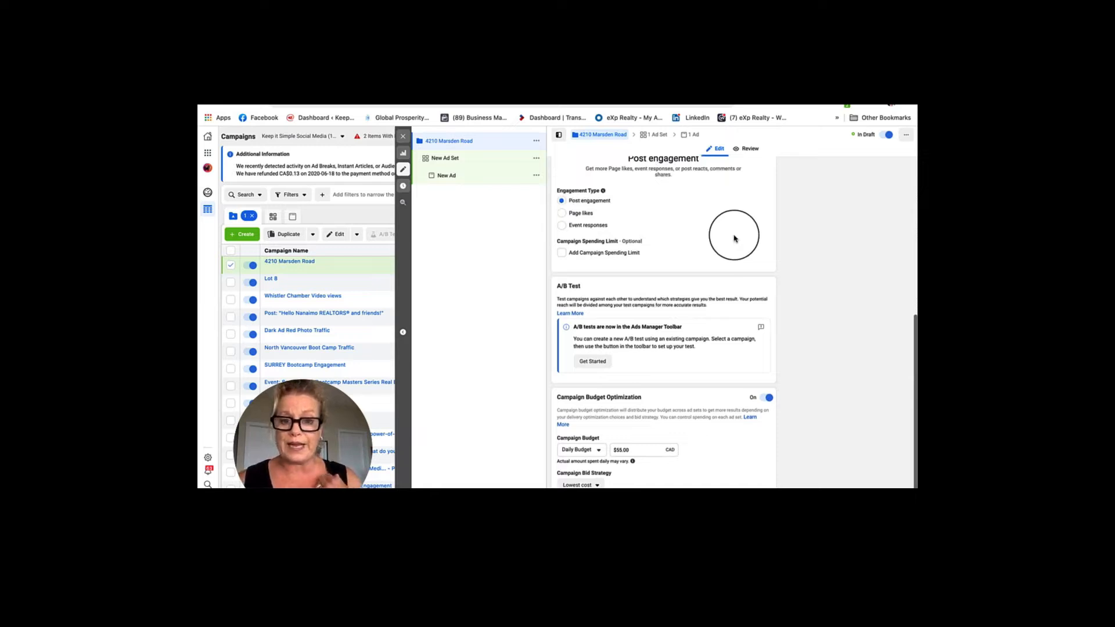
pyautogui.scroll(-1, 734, 238)
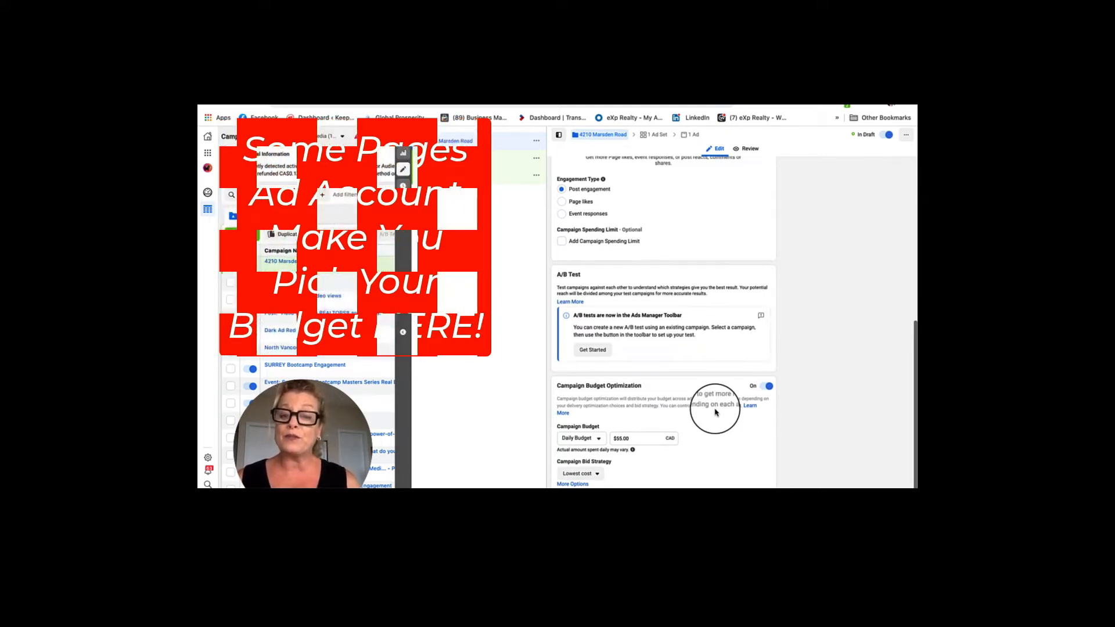
pyautogui.click(599, 440)
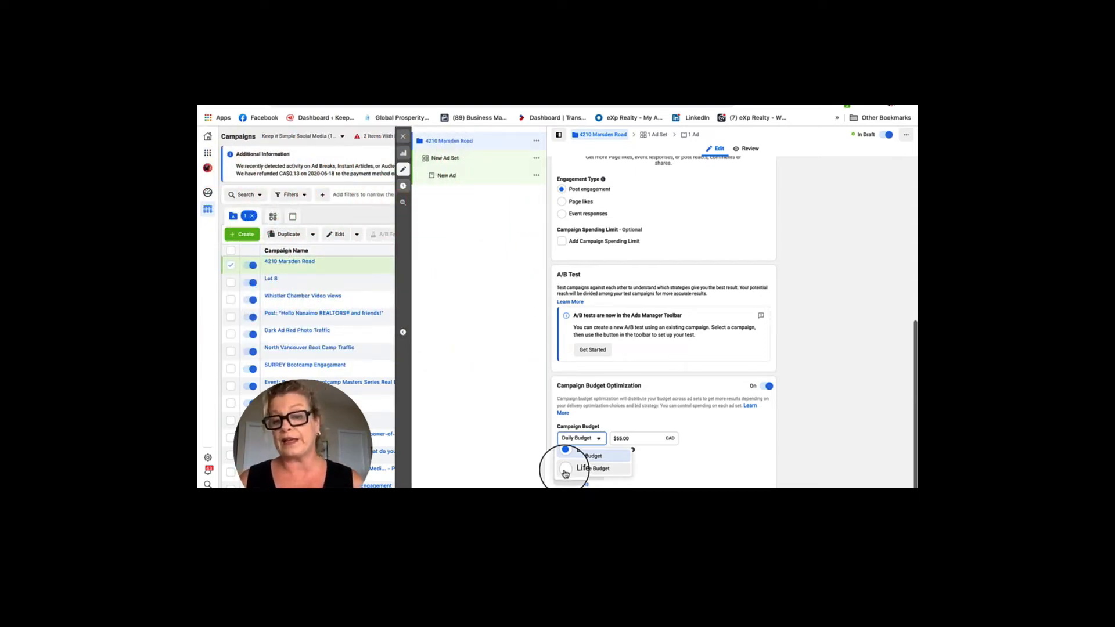
pyautogui.click(565, 473)
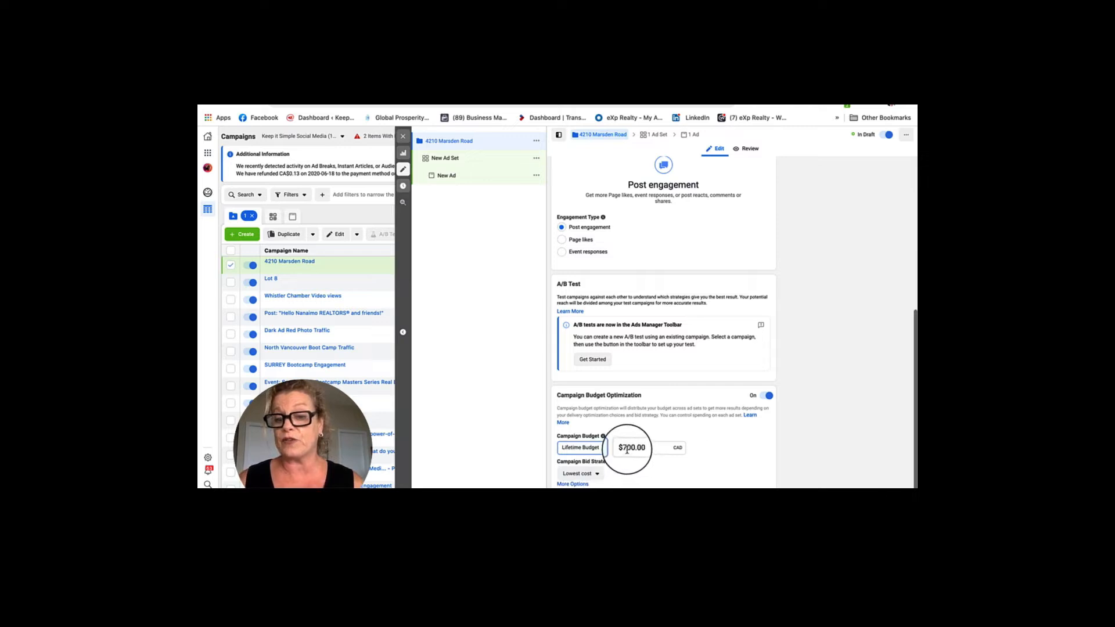
pyautogui.click(629, 448)
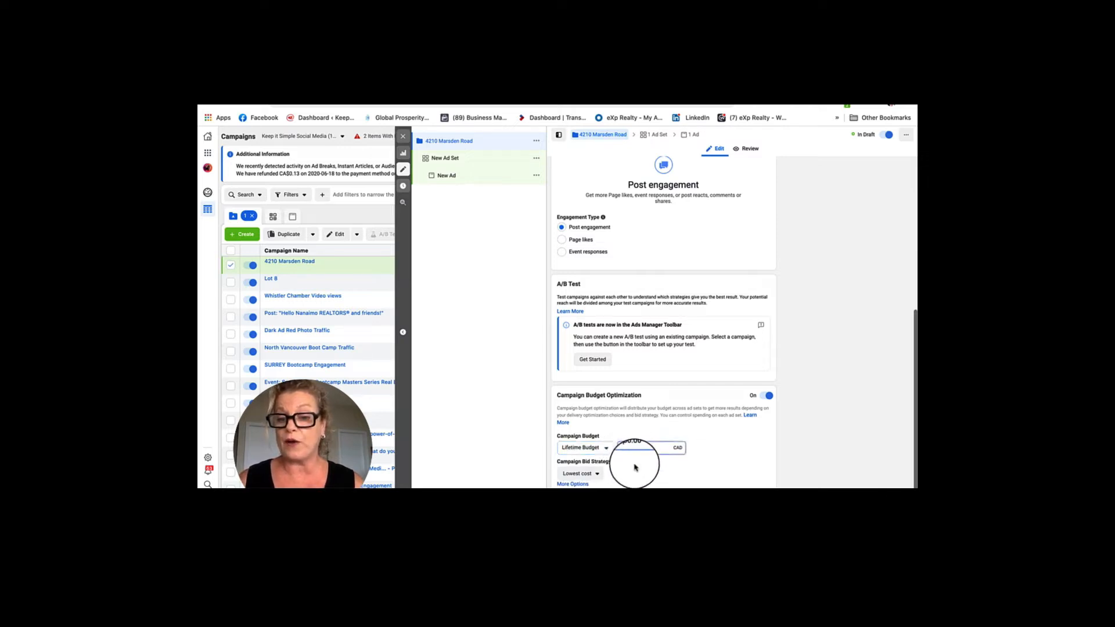
pyautogui.press('BackSpace')
pyautogui.press('BackSpace')
pyautogui.press('BackSpace')
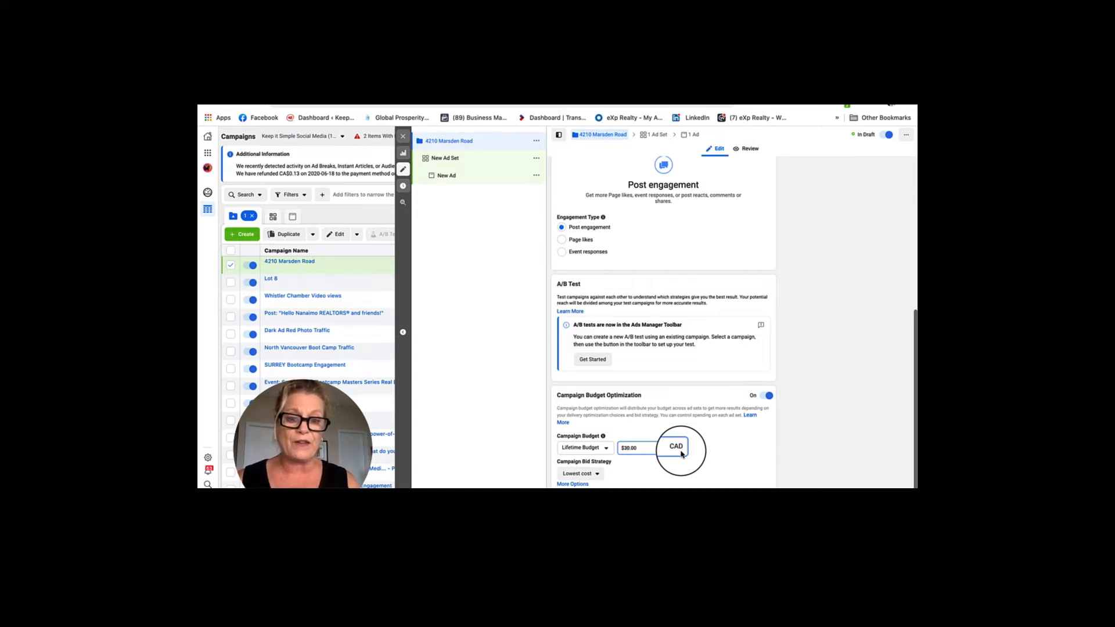
pyautogui.scroll(2, 718, 451)
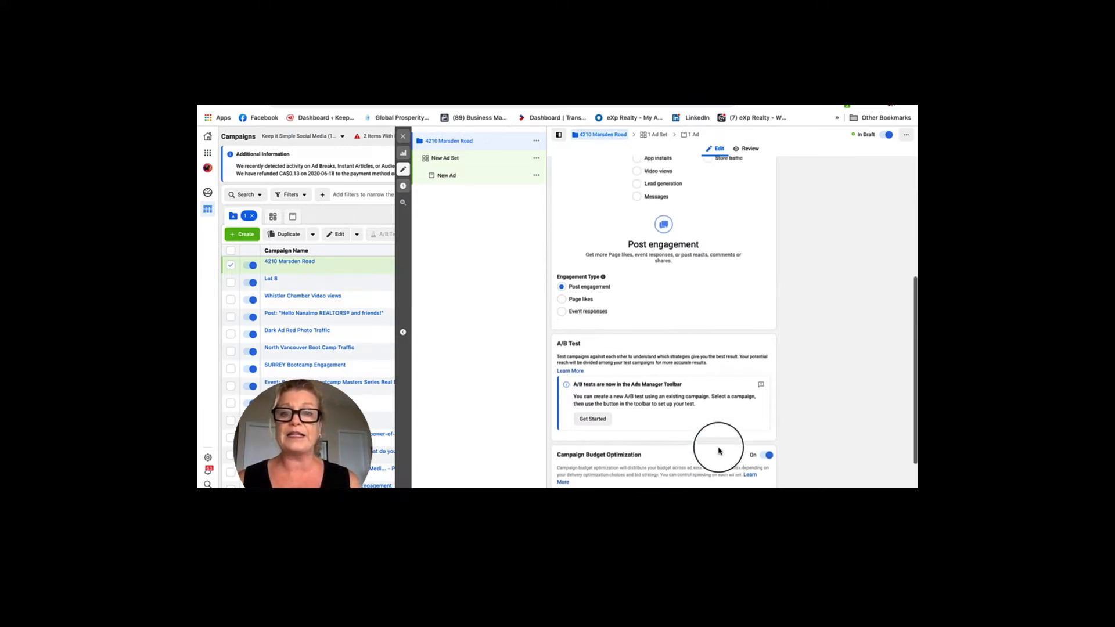
pyautogui.scroll(5, 718, 451)
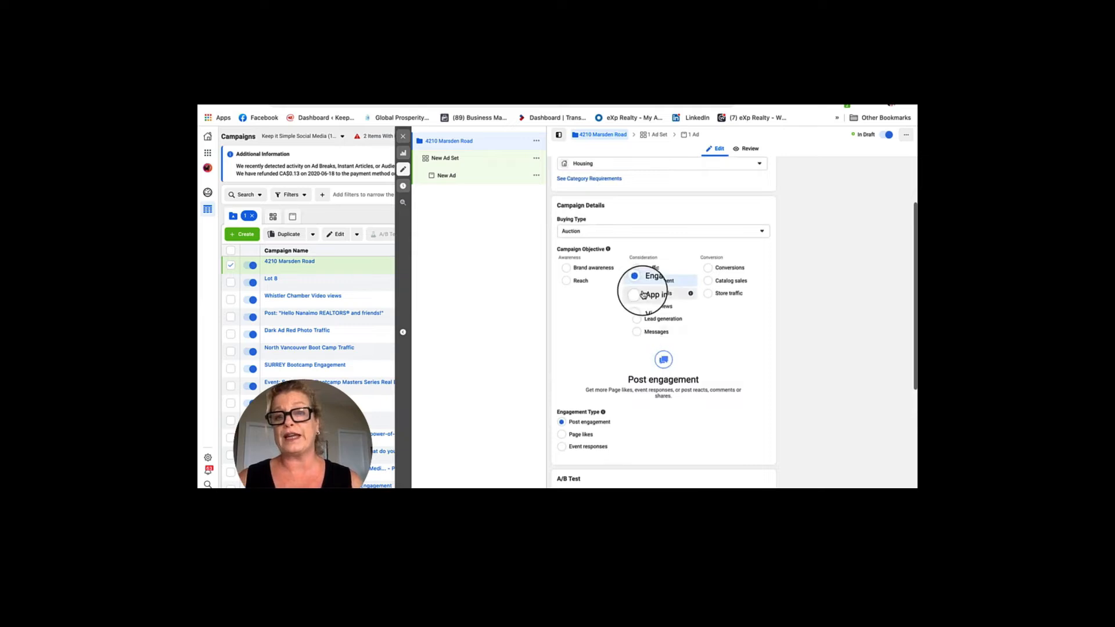
pyautogui.scroll(3, 643, 293)
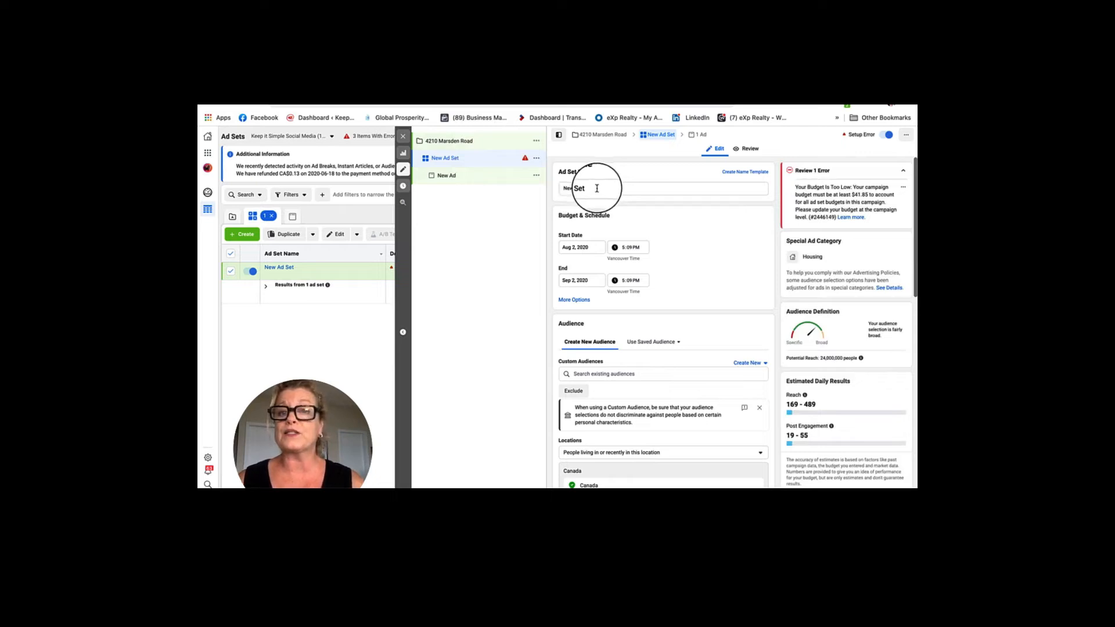
pyautogui.moveTo(596, 188); pyautogui.dragTo(561, 188)
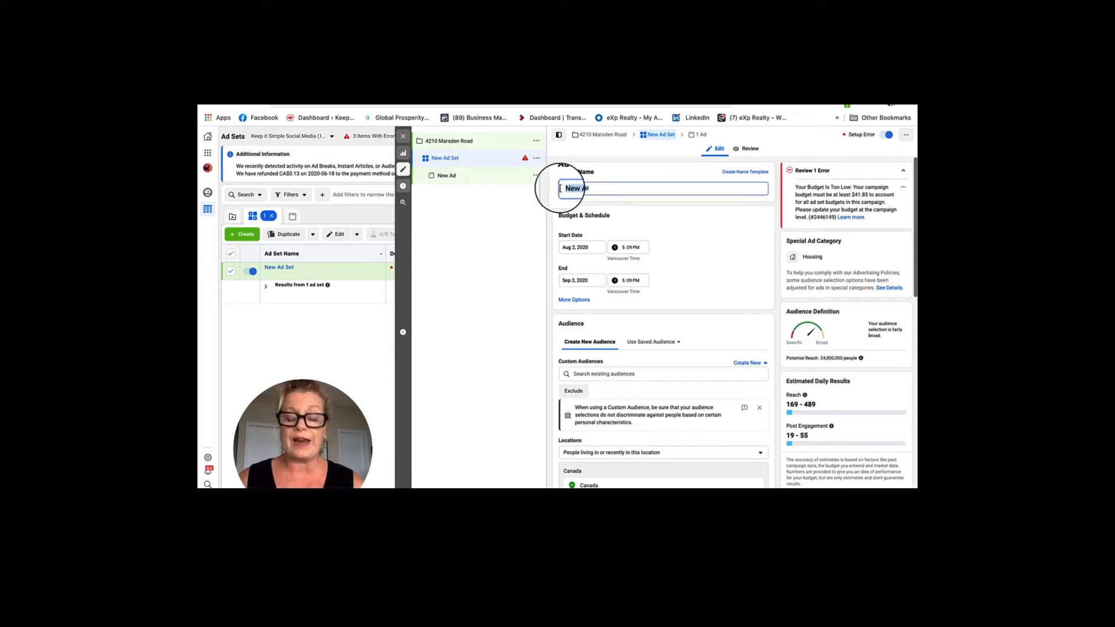
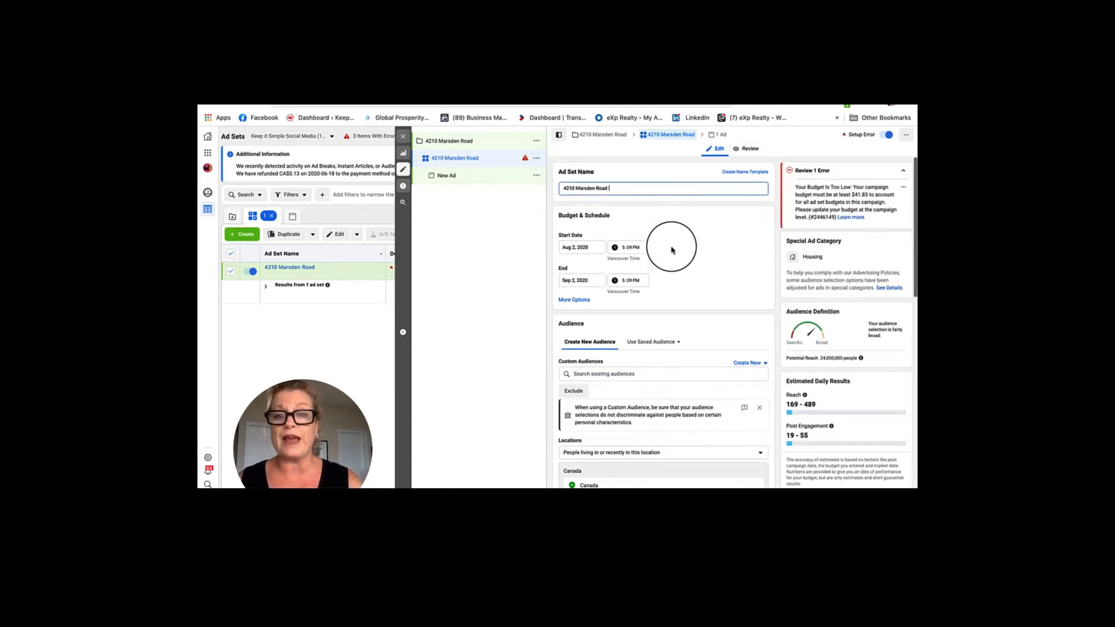
pyautogui.scroll(-2, 670, 249)
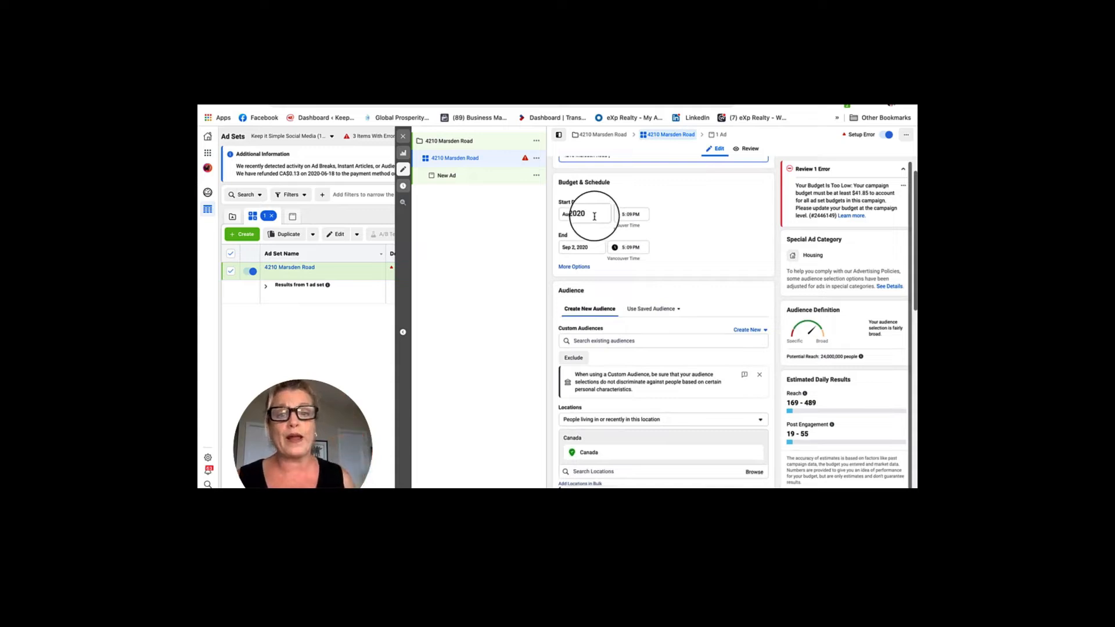
pyautogui.click(582, 248)
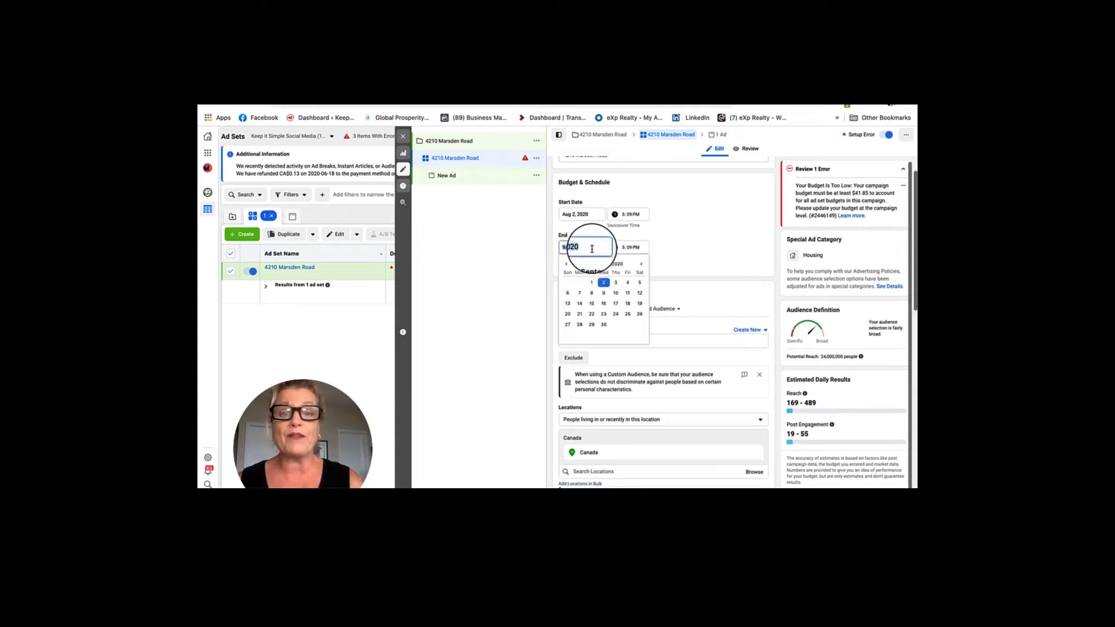
pyautogui.click(566, 264)
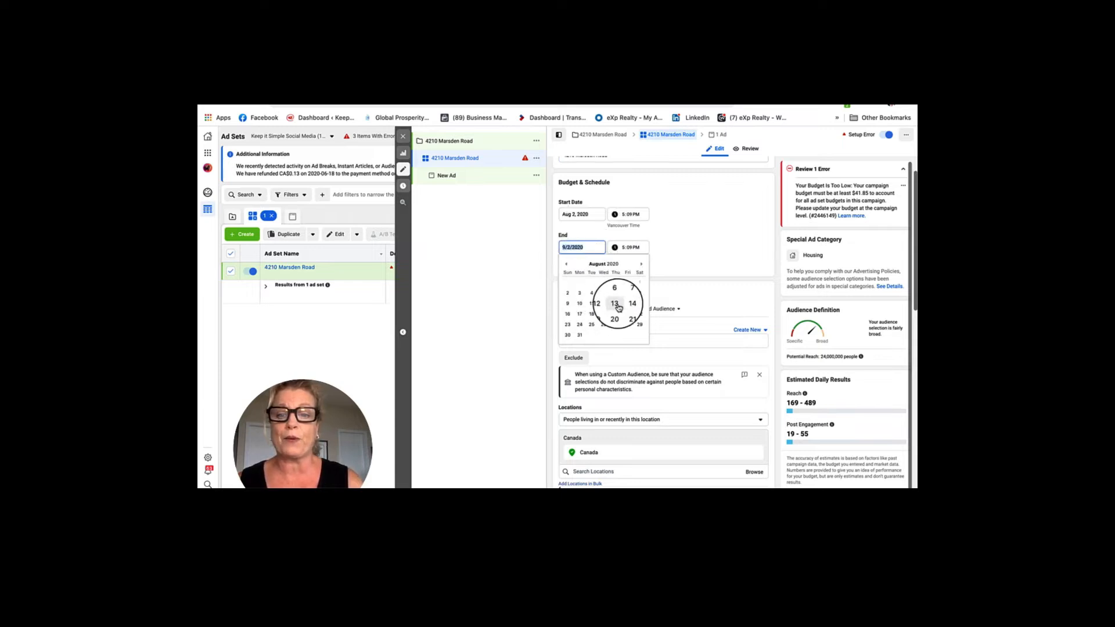
pyautogui.click(640, 304)
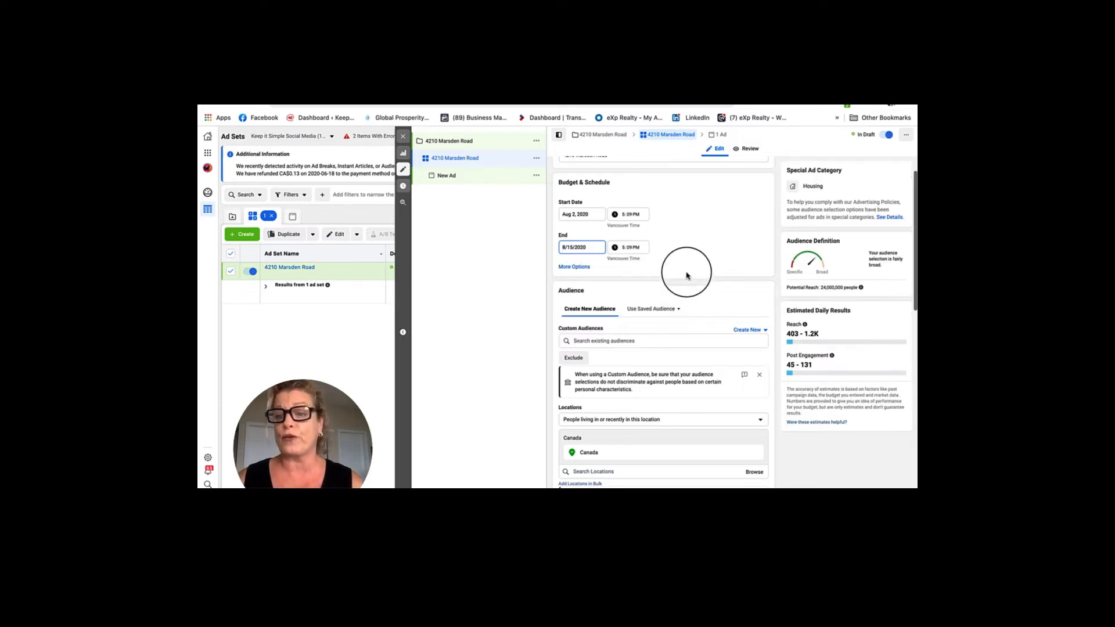
# Target only people living in the location, adding Courtenay, BC with a 50 mi radius.
pyautogui.scroll(-3, 708, 271)
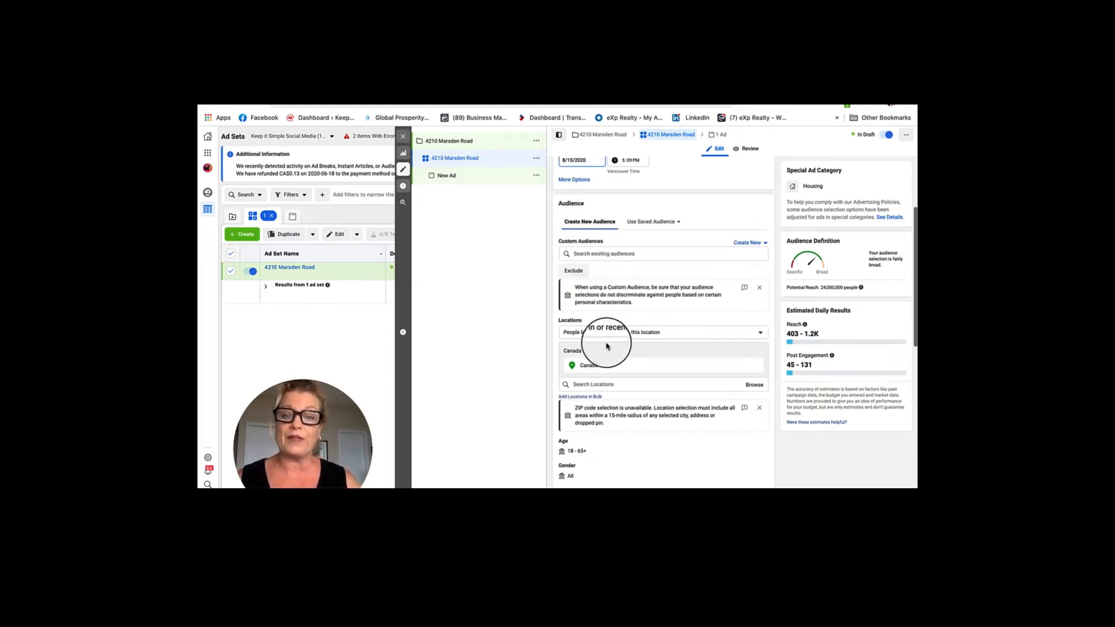
pyautogui.click(654, 335)
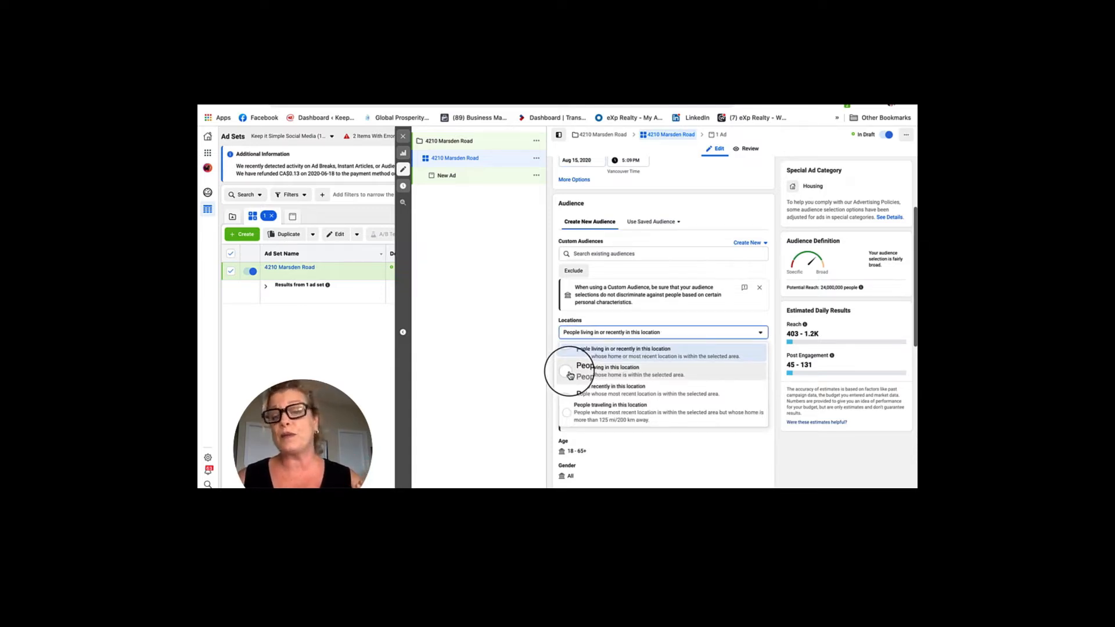
pyautogui.click(570, 375)
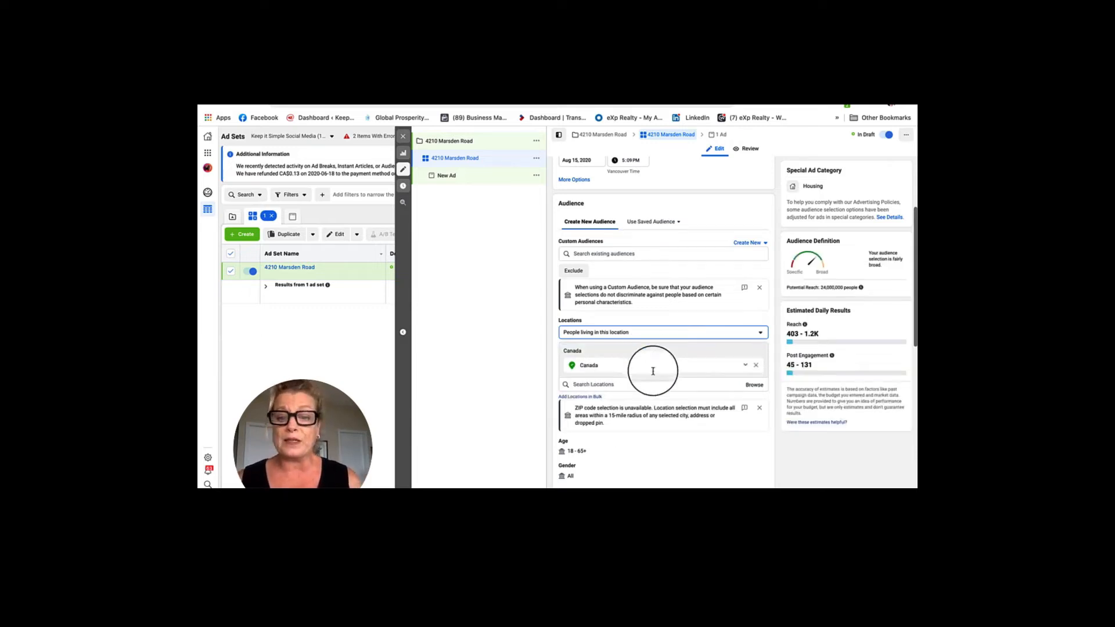
pyautogui.scroll(-4, 663, 394)
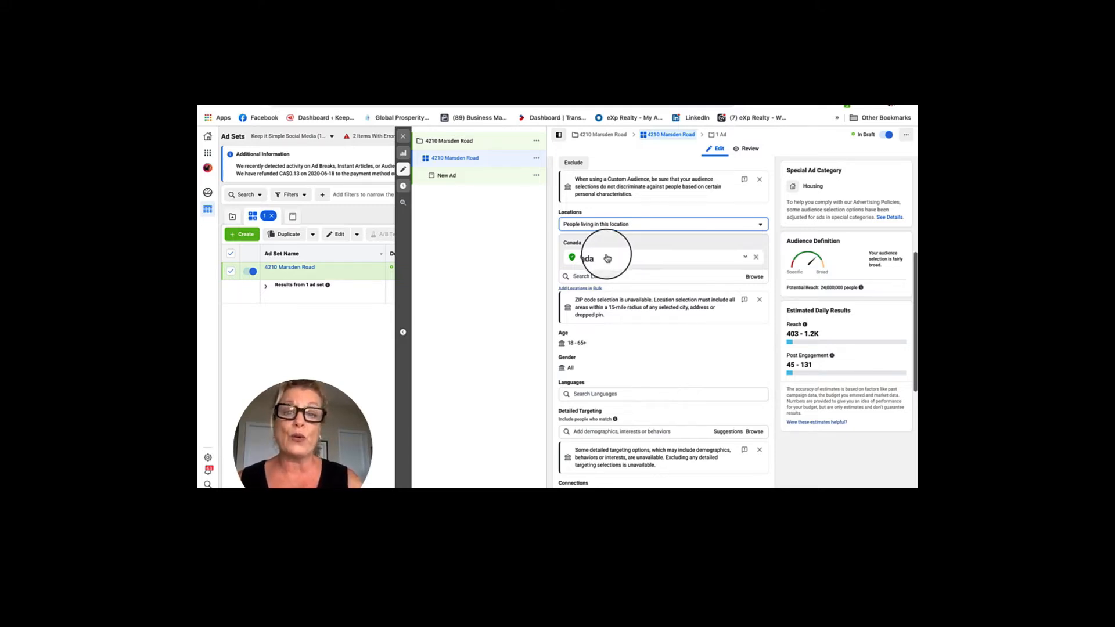
pyautogui.click(599, 277)
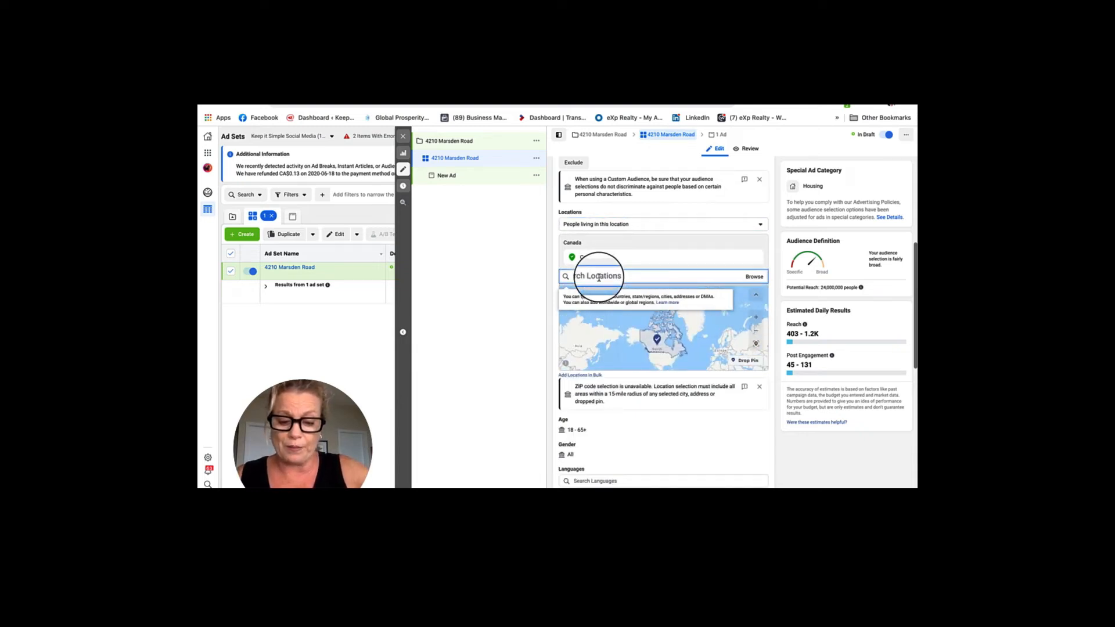
pyautogui.write('4')
pyautogui.write('ourtenay')
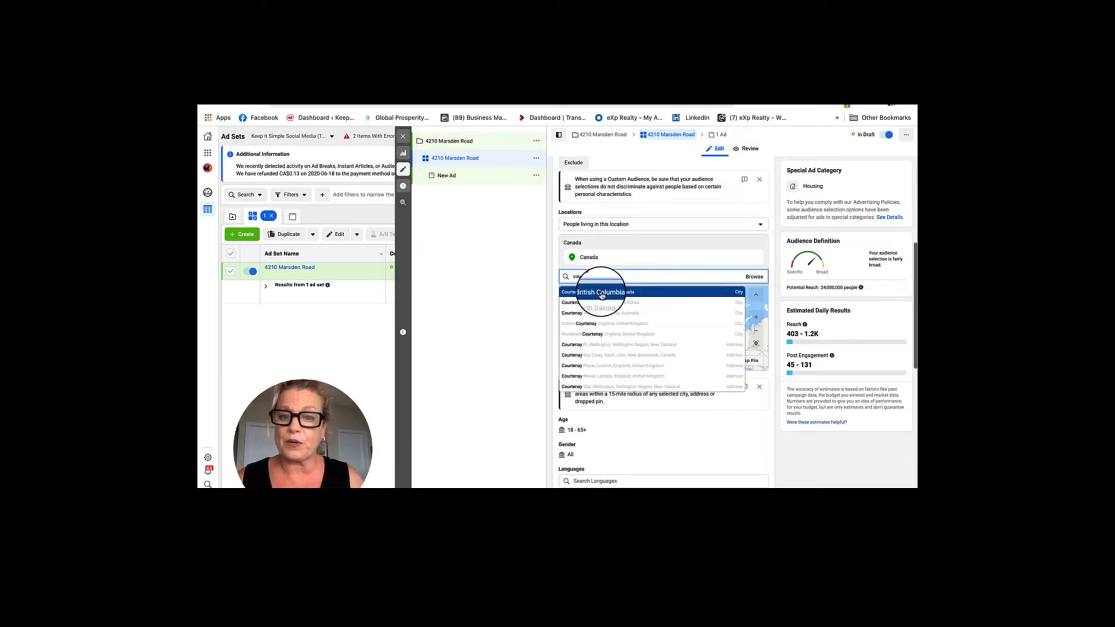
pyautogui.click(601, 292)
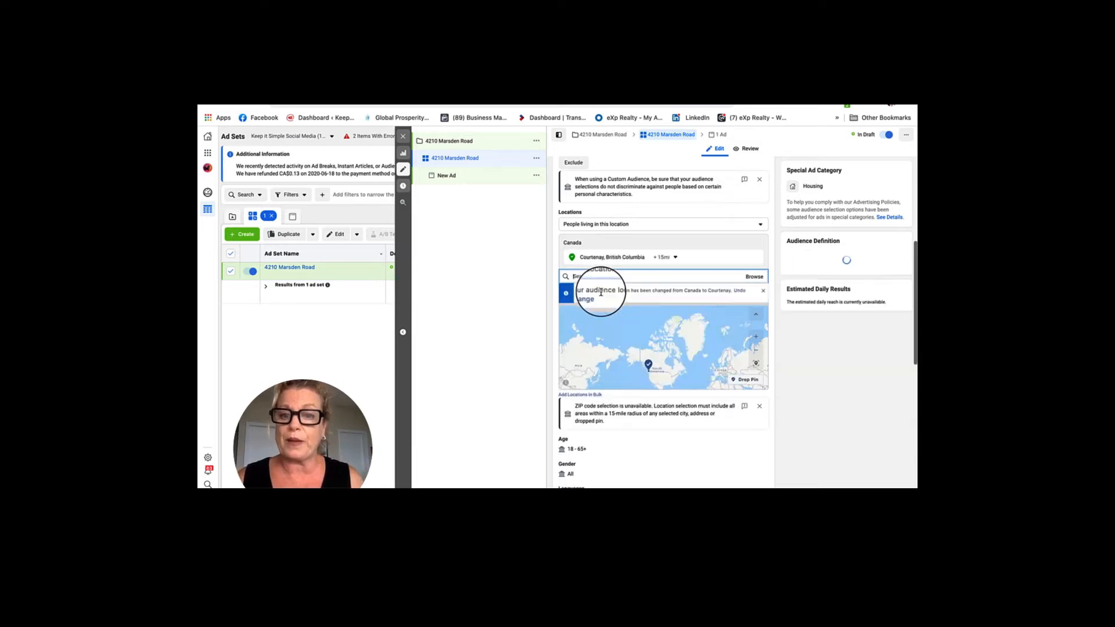
pyautogui.click(675, 257)
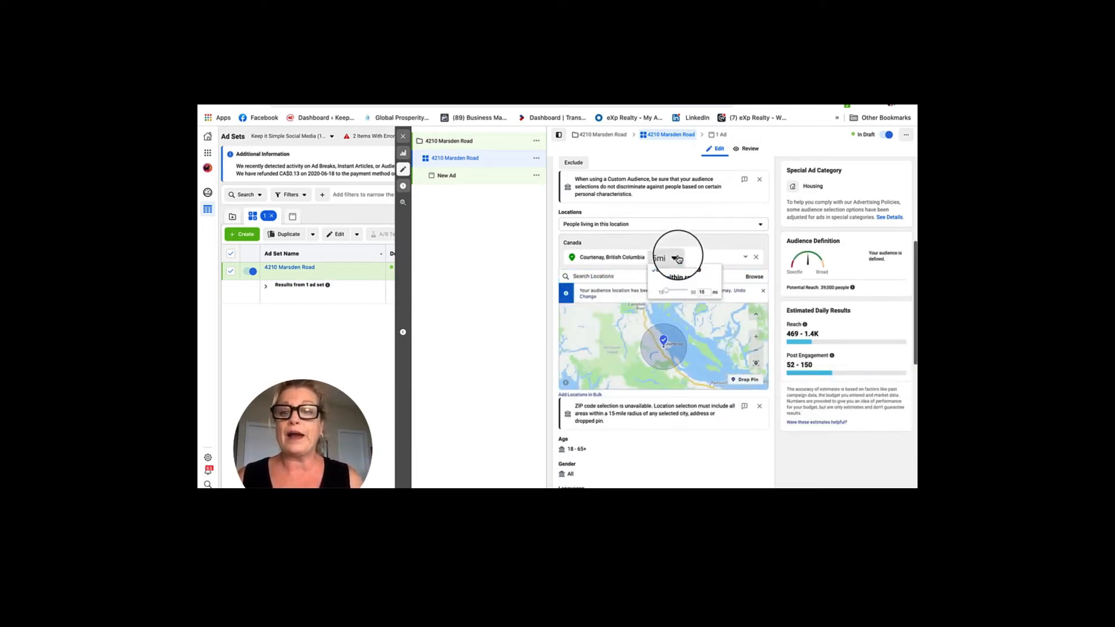
pyautogui.moveTo(668, 293); pyautogui.dragTo(701, 289)
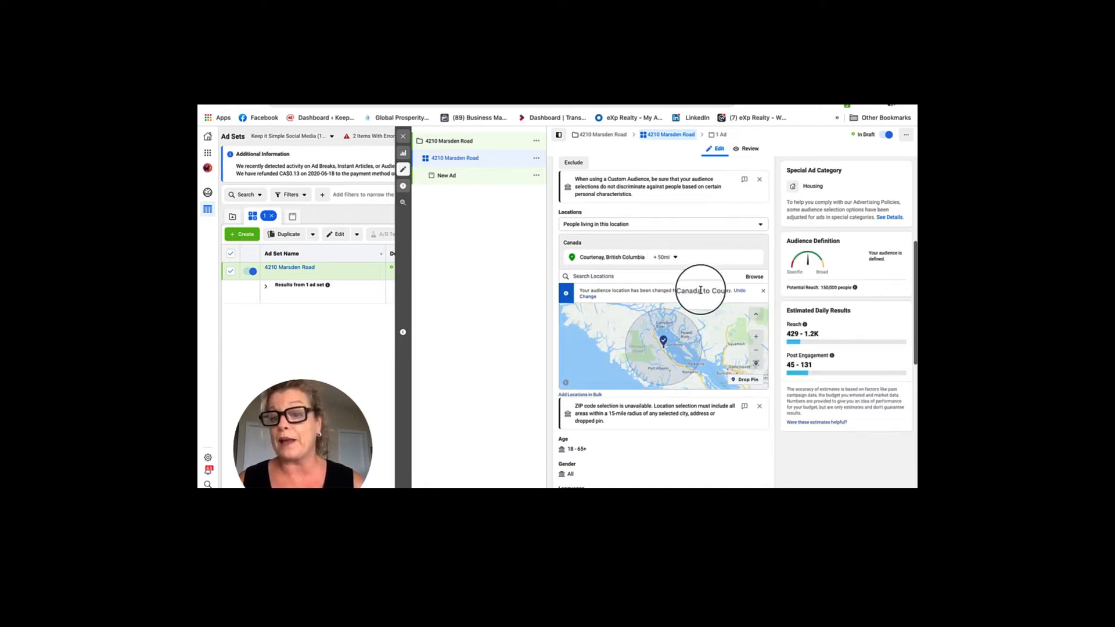
# Add Vancouver, Pemberton and Squamish, British Columbia as further locations.
pyautogui.click(591, 277)
pyautogui.write('Van')
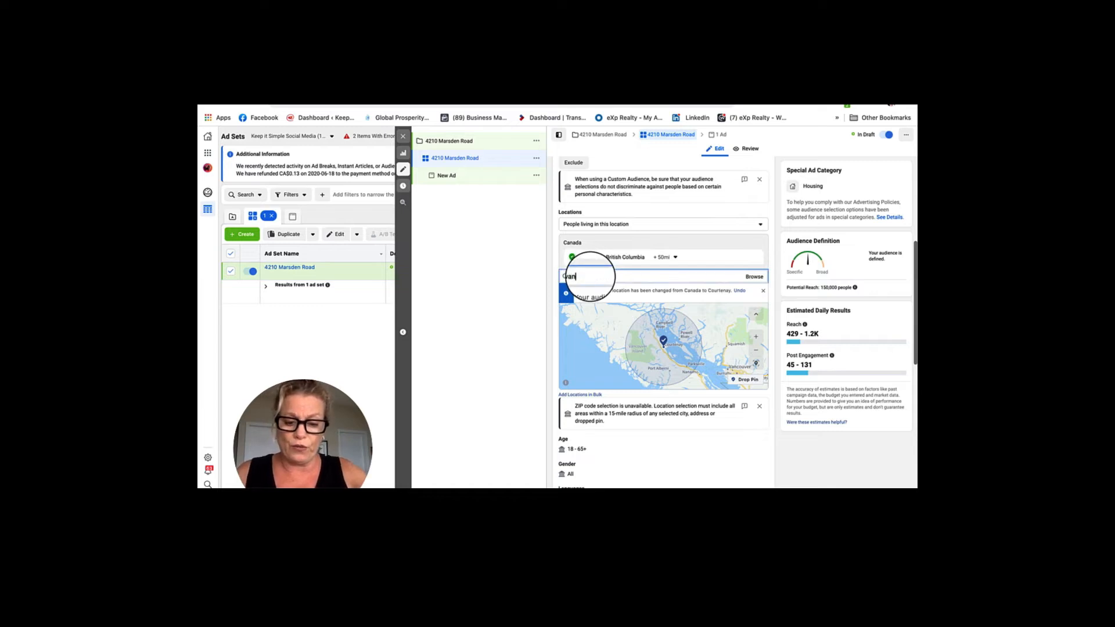
pyautogui.write('couver')
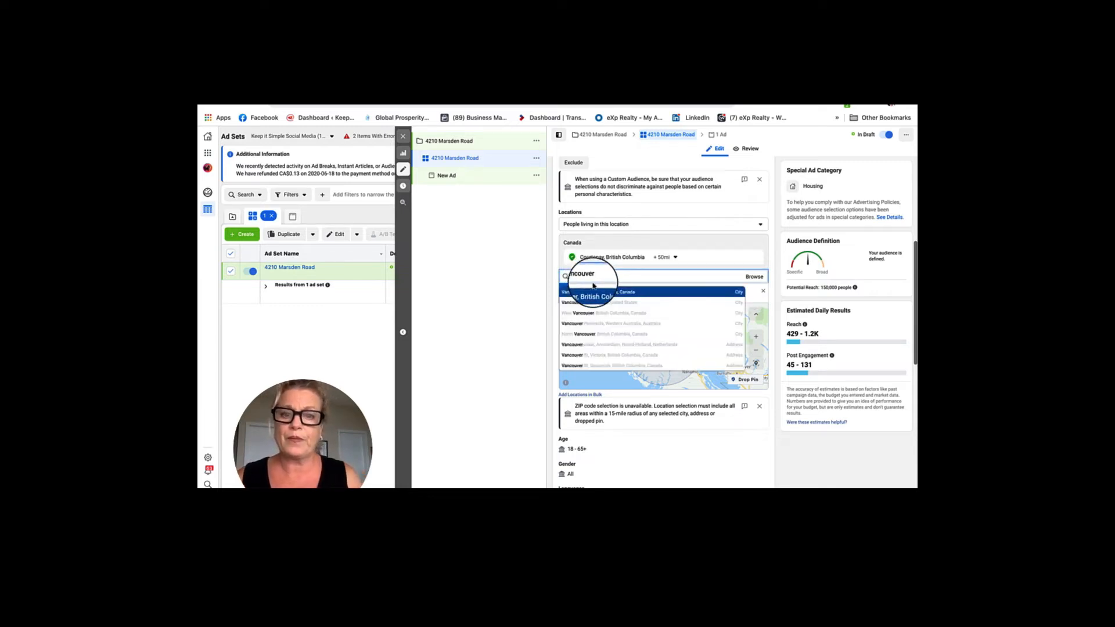
pyautogui.click(592, 292)
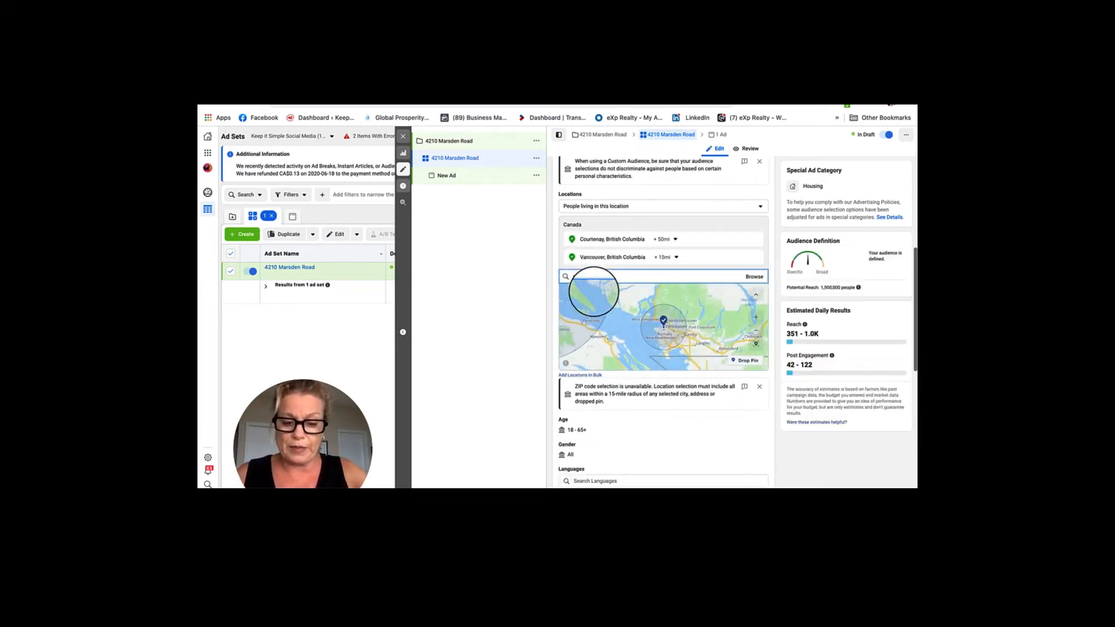
pyautogui.write('pemberton')
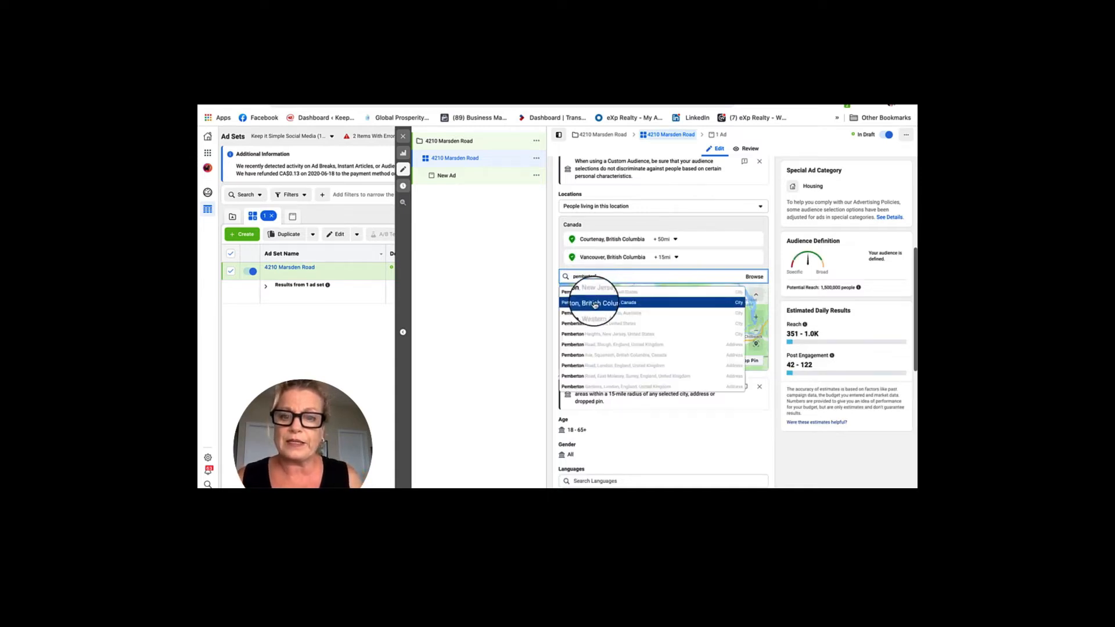
pyautogui.click(595, 302)
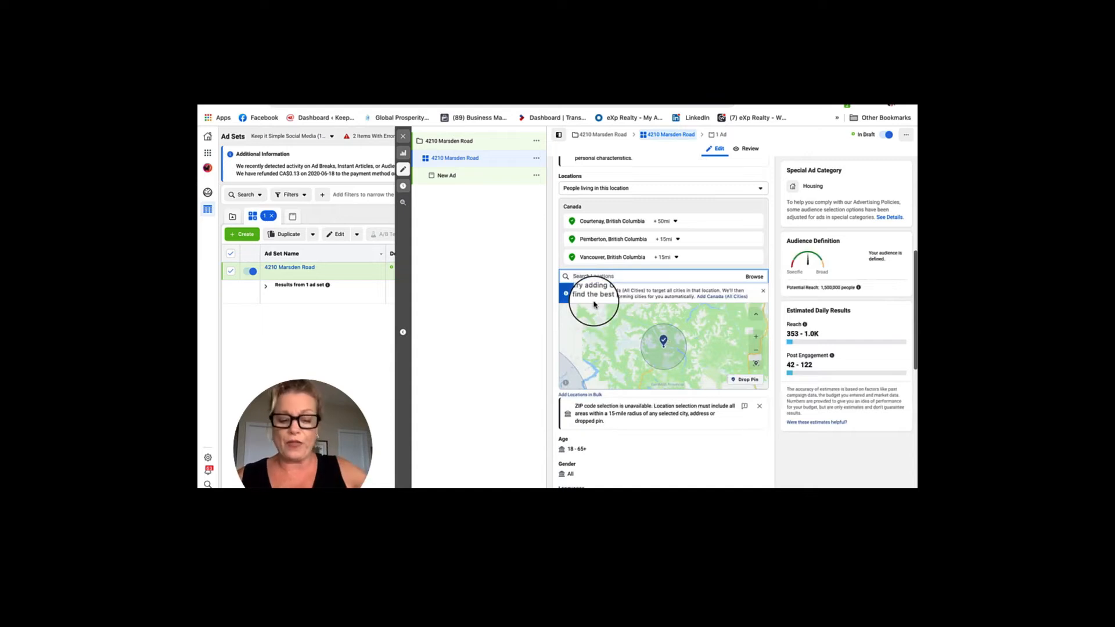
pyautogui.write('squam')
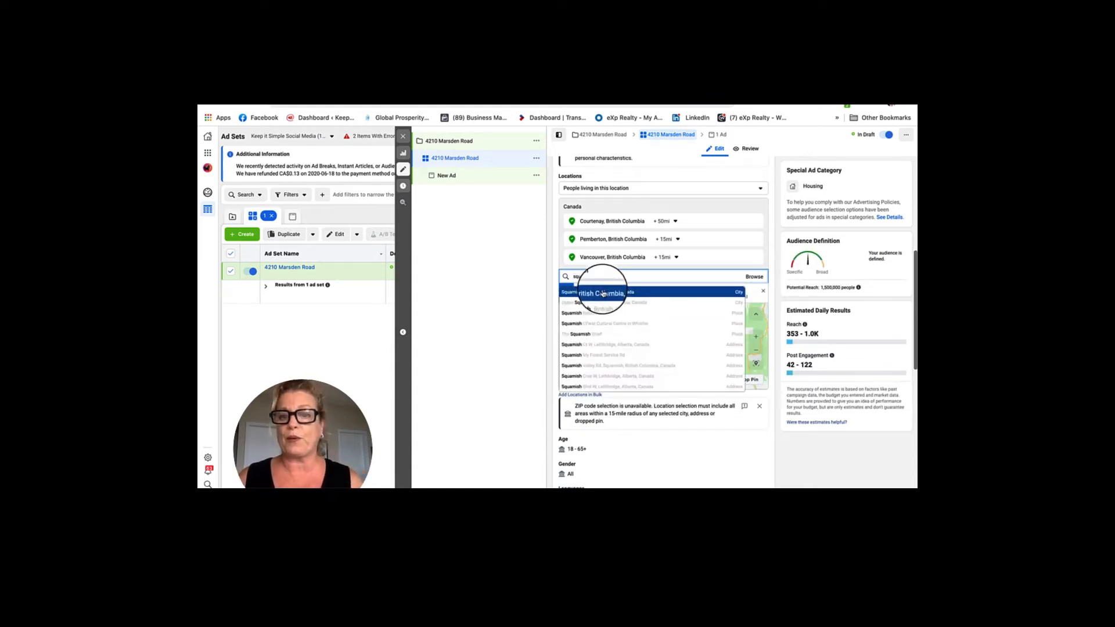
pyautogui.click(603, 291)
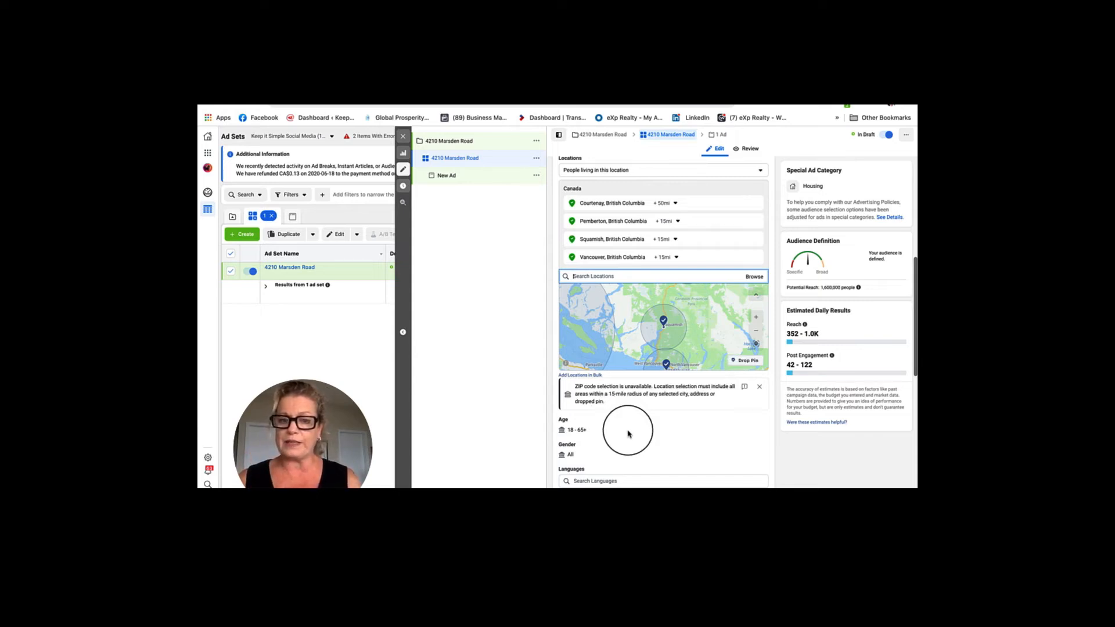
# Search Detailed Targeting for 'organic farming', then switch to suggested interests instead.
pyautogui.scroll(-3, 789, 457)
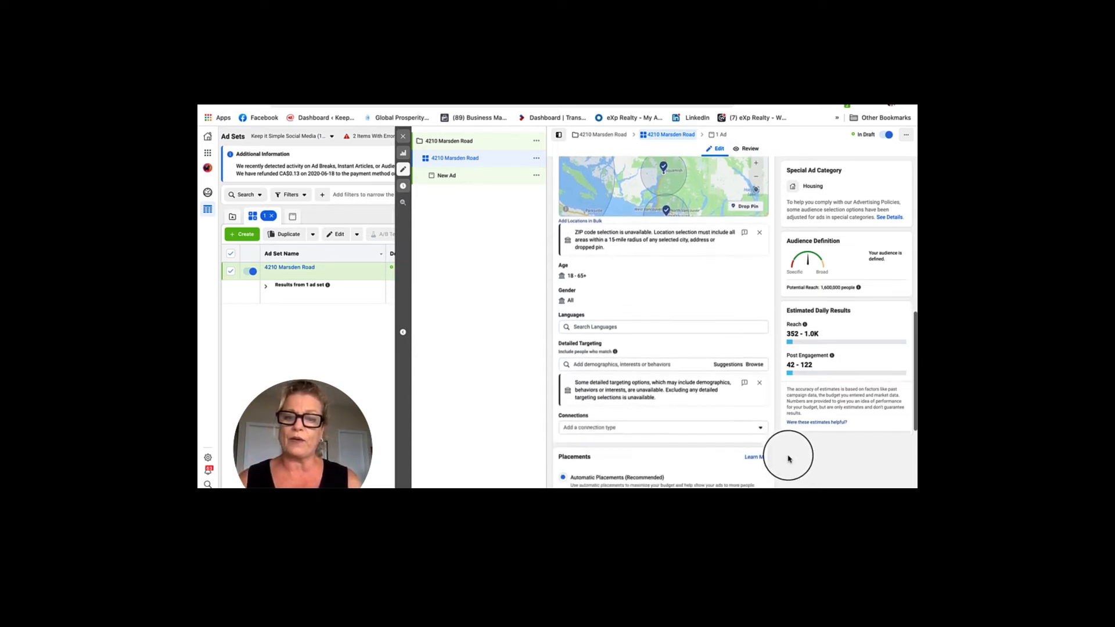
pyautogui.scroll(-2, 789, 459)
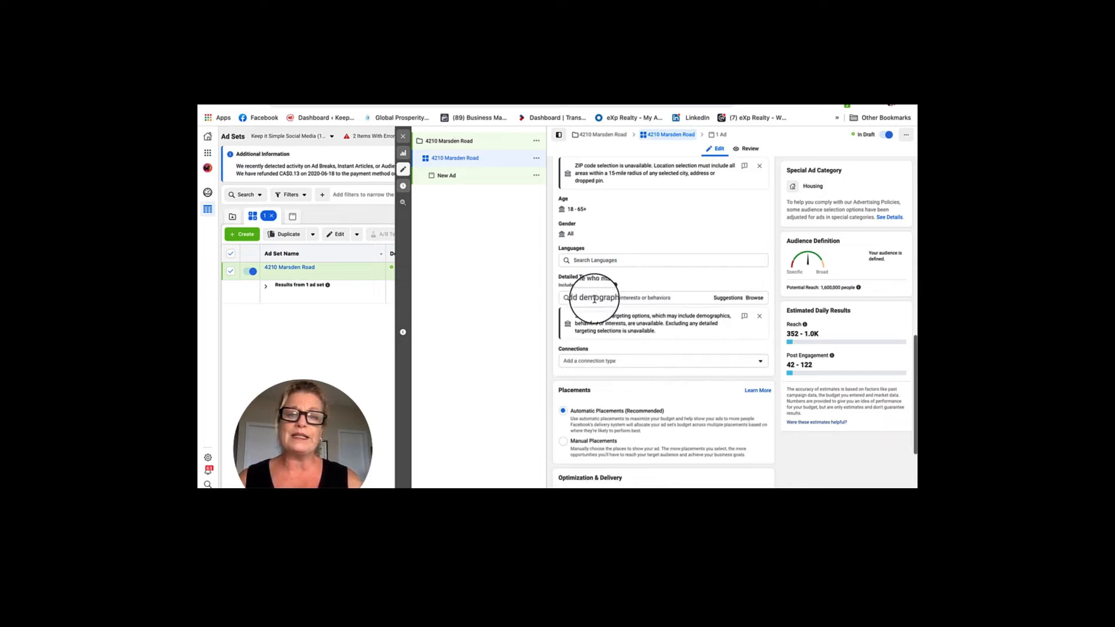
pyautogui.click(594, 299)
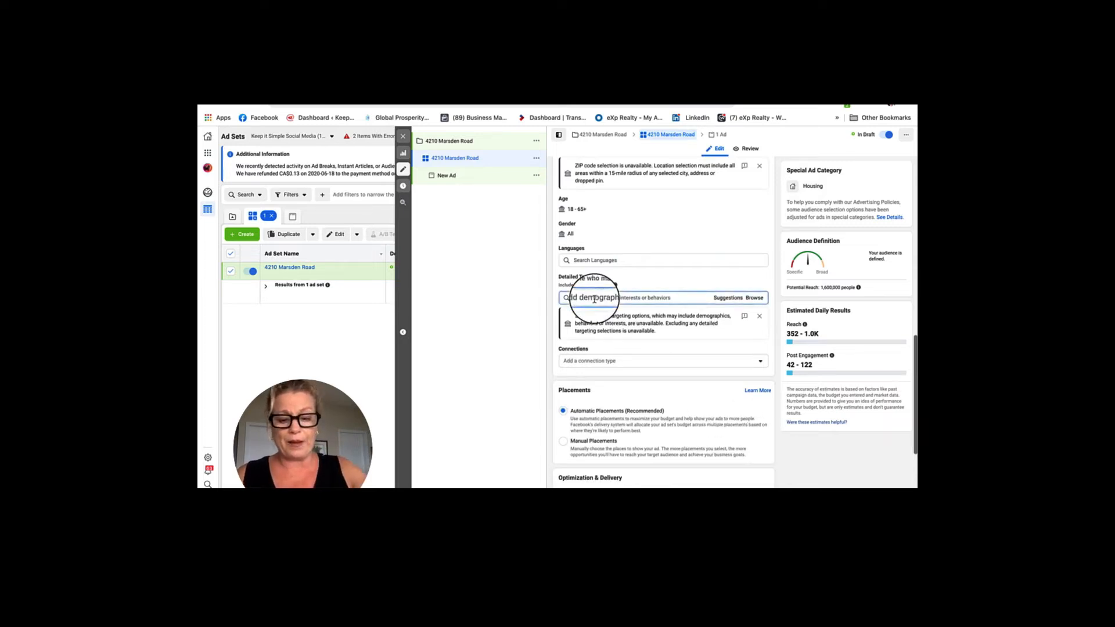
pyautogui.write('organic')
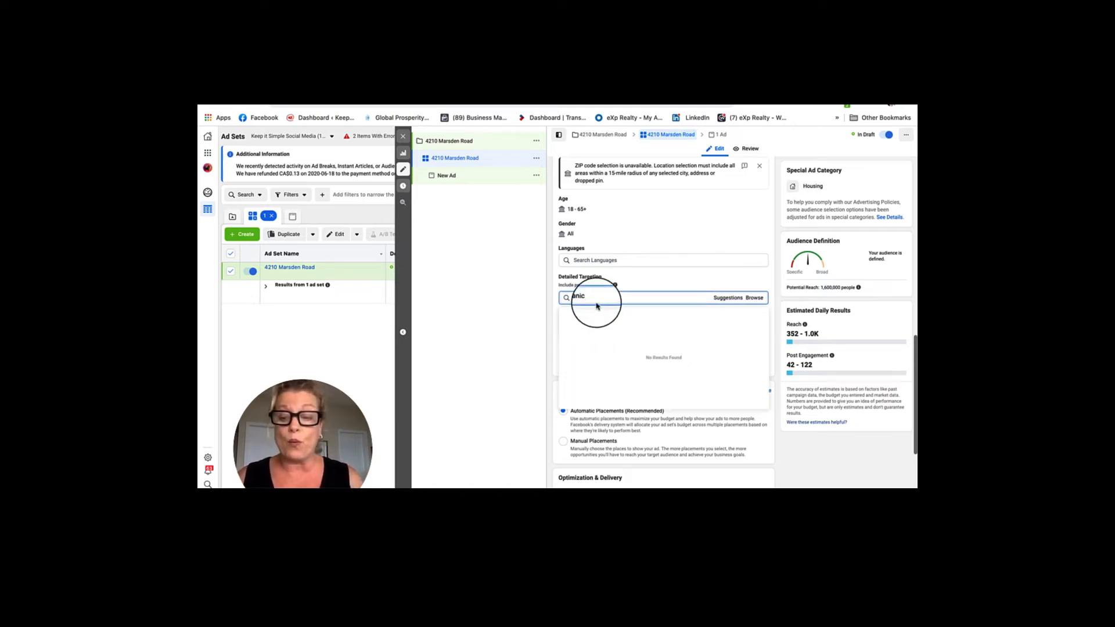
pyautogui.press('BackSpace')
pyautogui.press('BackSpace')
pyautogui.press('BackSpace')
pyautogui.press('BackSpace')
pyautogui.press('BackSpace')
pyautogui.press('BackSpace')
pyautogui.press('BackSpace')
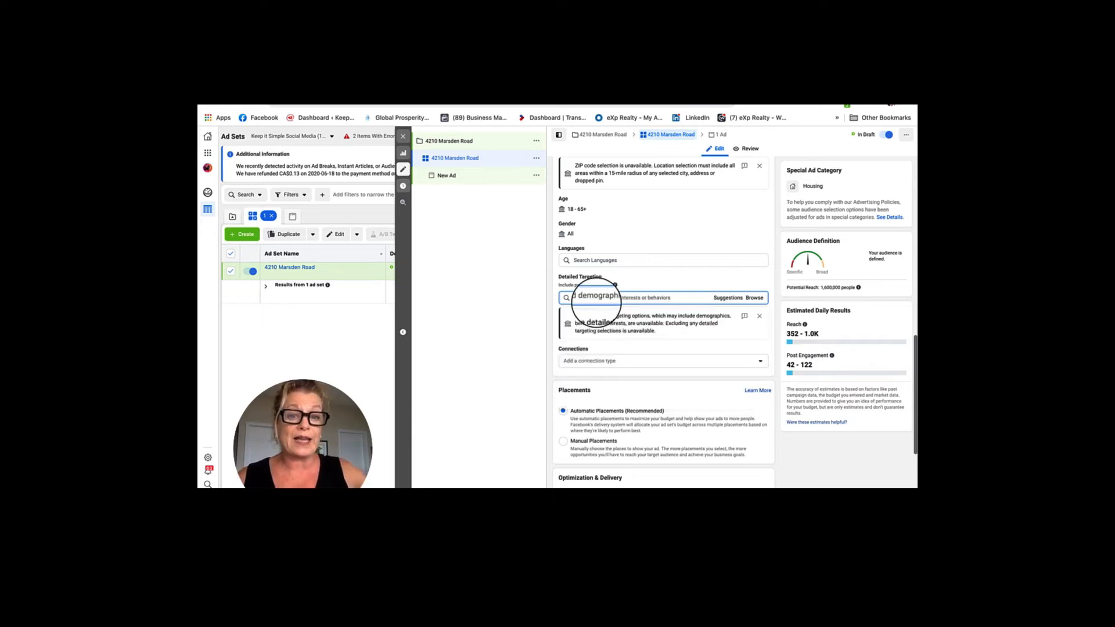
pyautogui.write('farming')
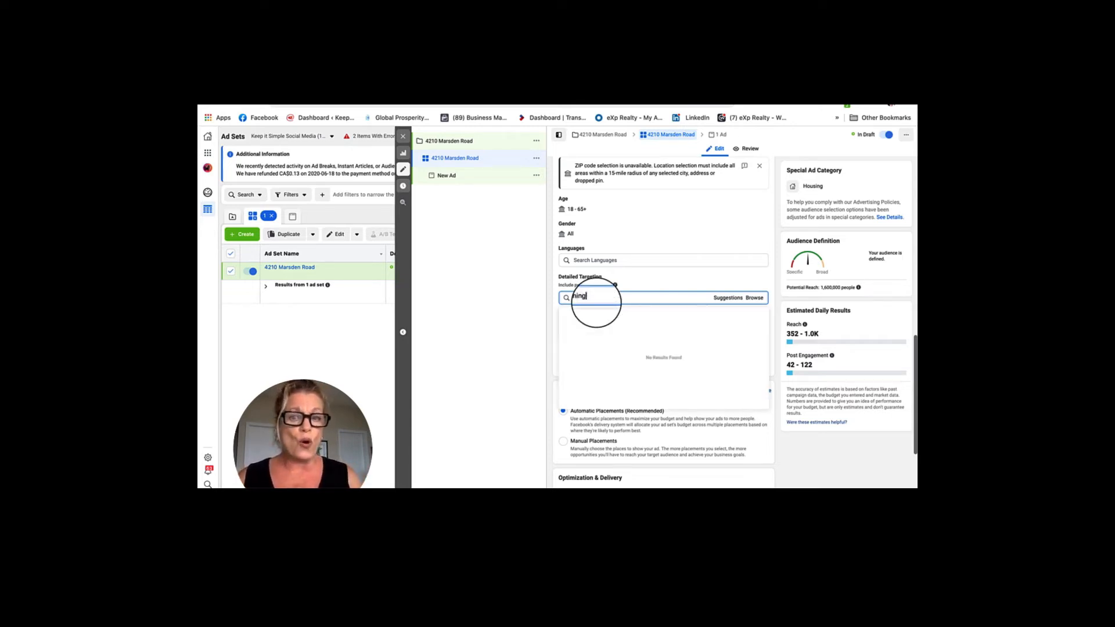
pyautogui.click(727, 300)
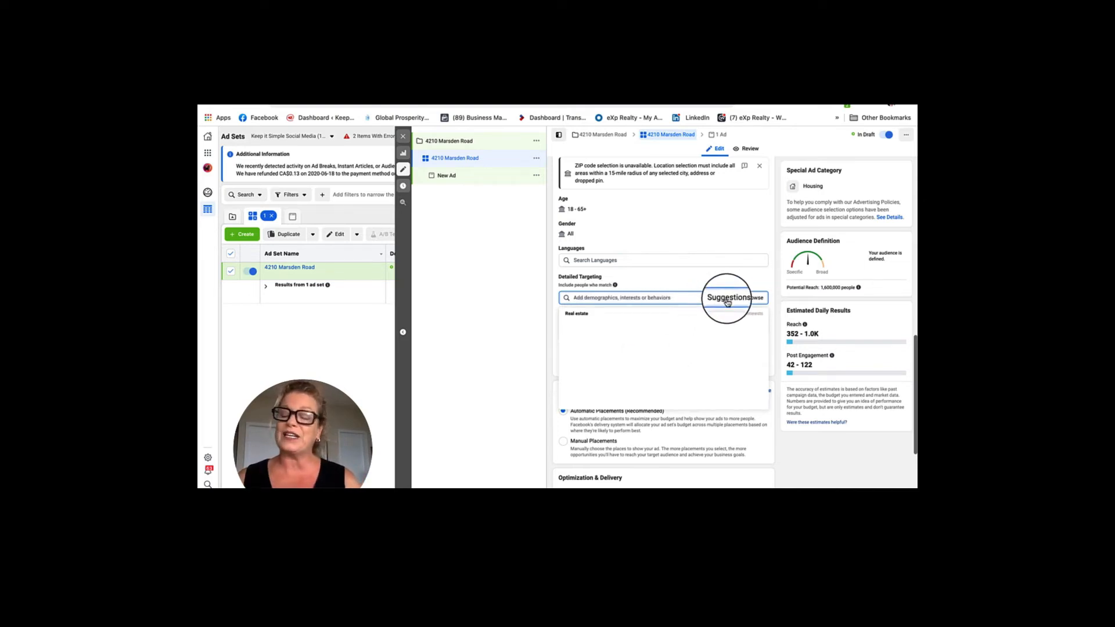
# Add Real estate, House Hunting, Real estate investing, Starter home, Luxury real estate and Single-family detached home interests.
pyautogui.moveTo(637, 319)
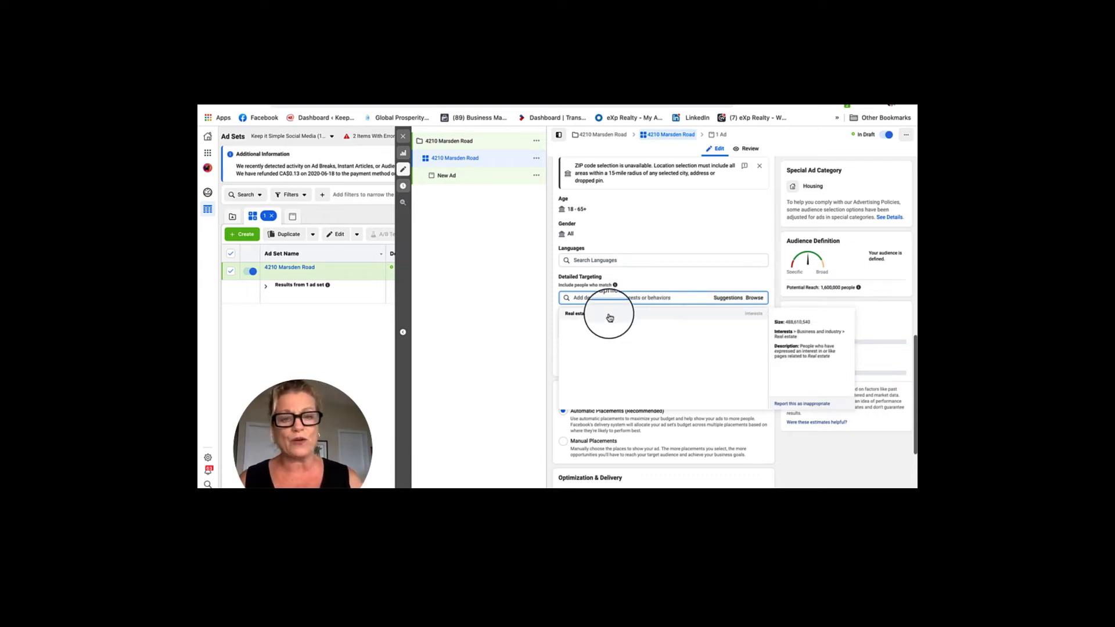
pyautogui.click(610, 317)
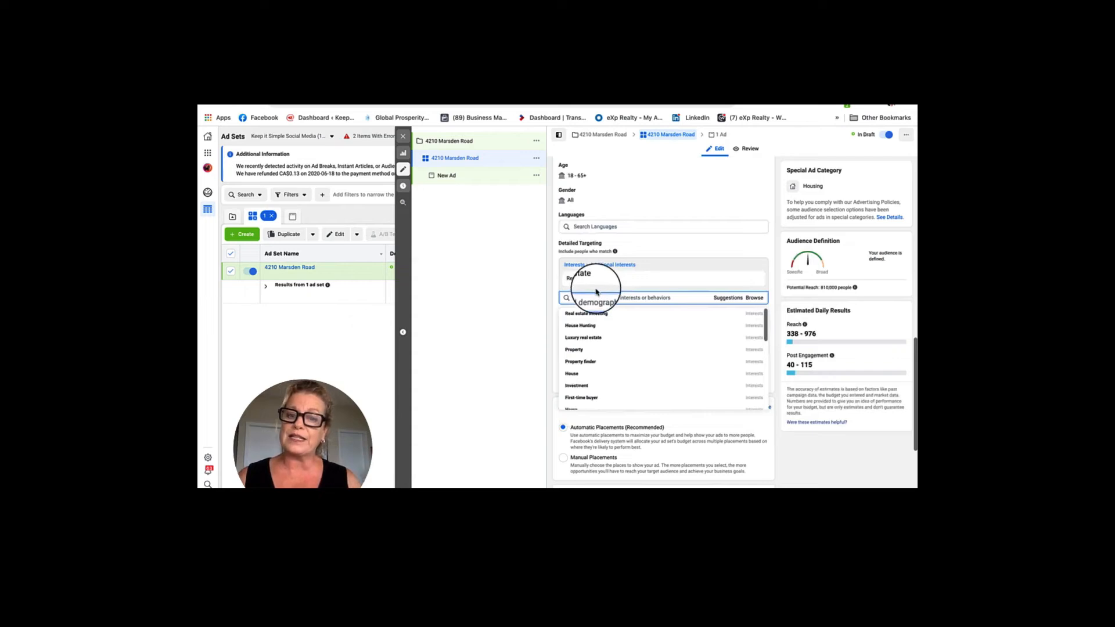
pyautogui.click(599, 325)
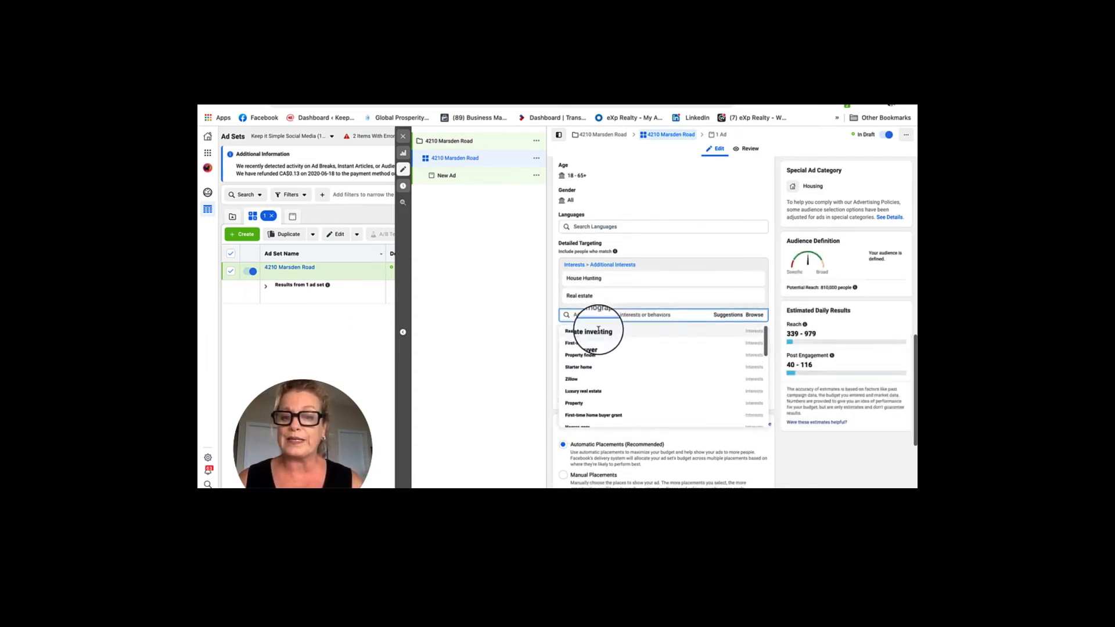
pyautogui.click(600, 329)
pyautogui.scroll(-1, 597, 363)
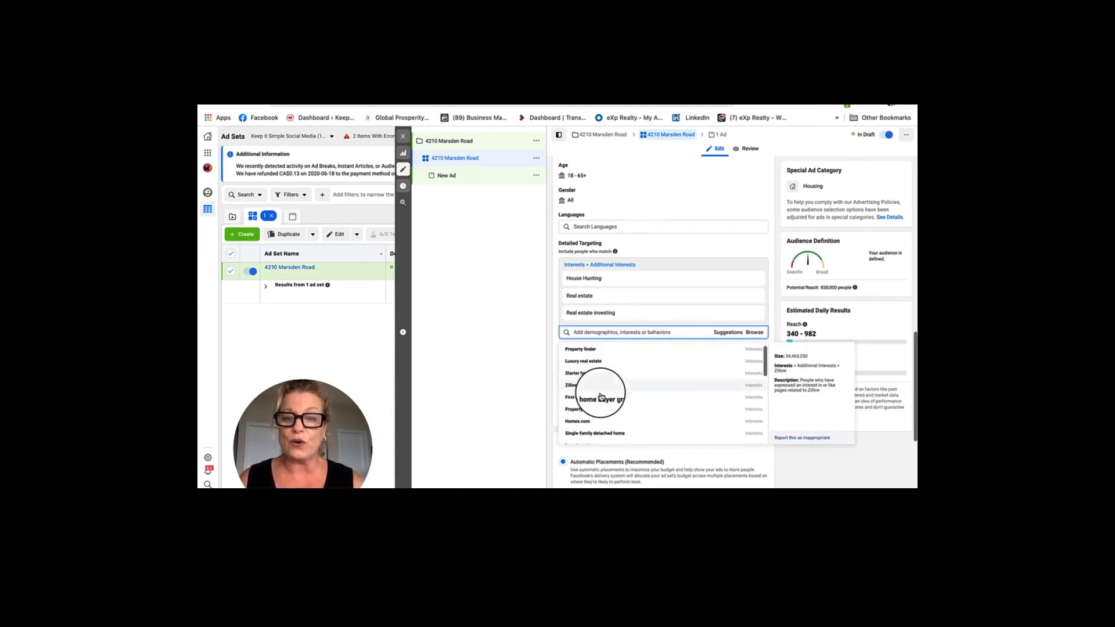
pyautogui.click(584, 370)
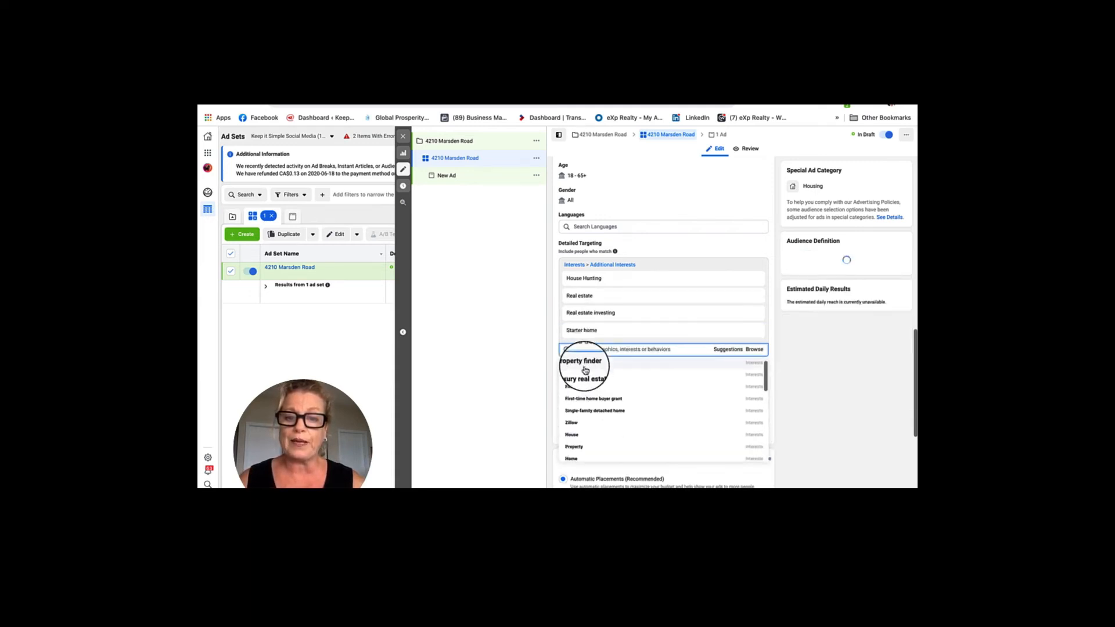
pyautogui.click(582, 375)
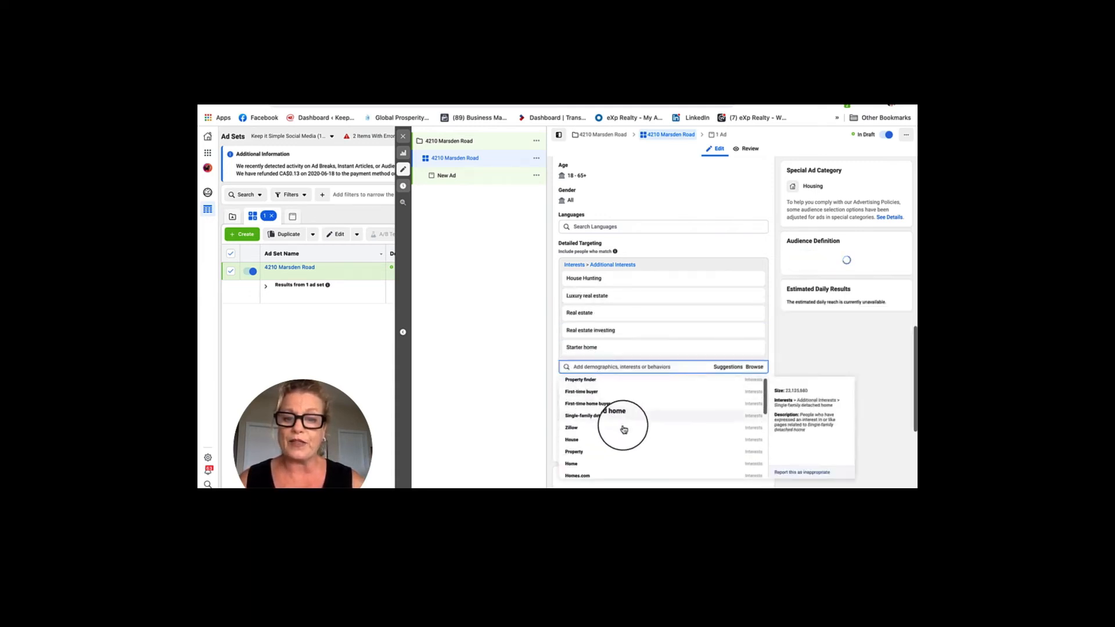
pyautogui.click(611, 414)
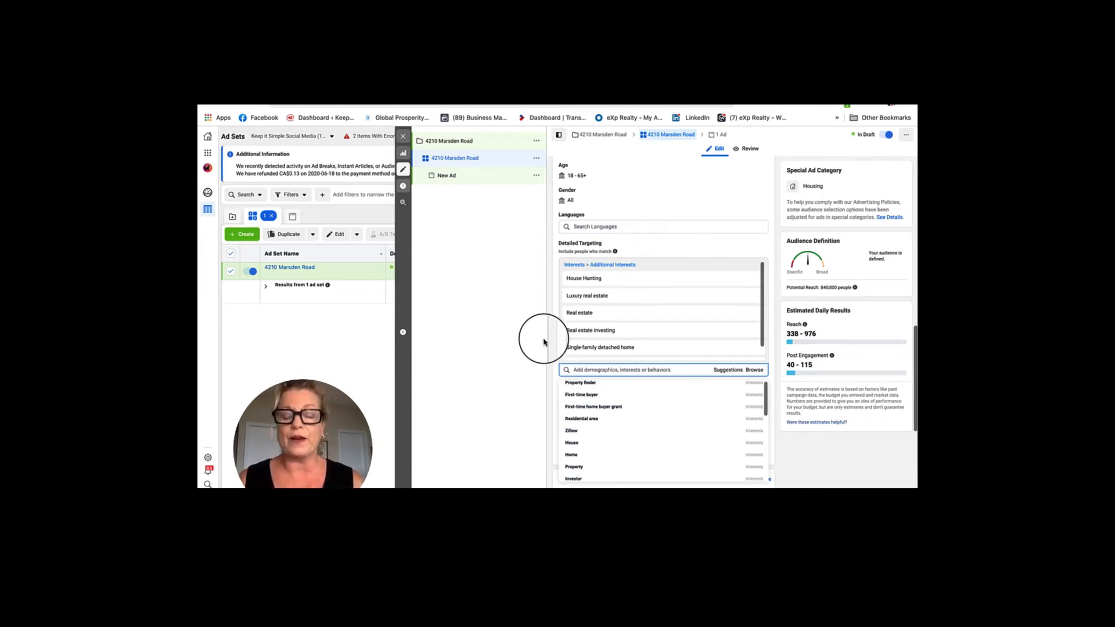
pyautogui.moveTo(662, 383)
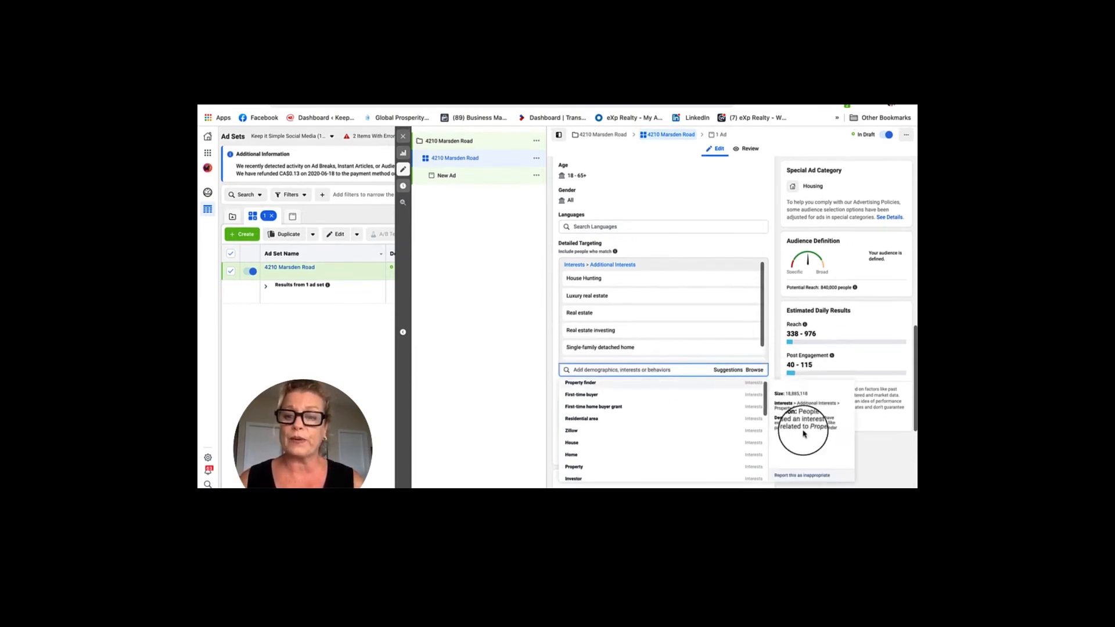
pyautogui.scroll(-5, 840, 320)
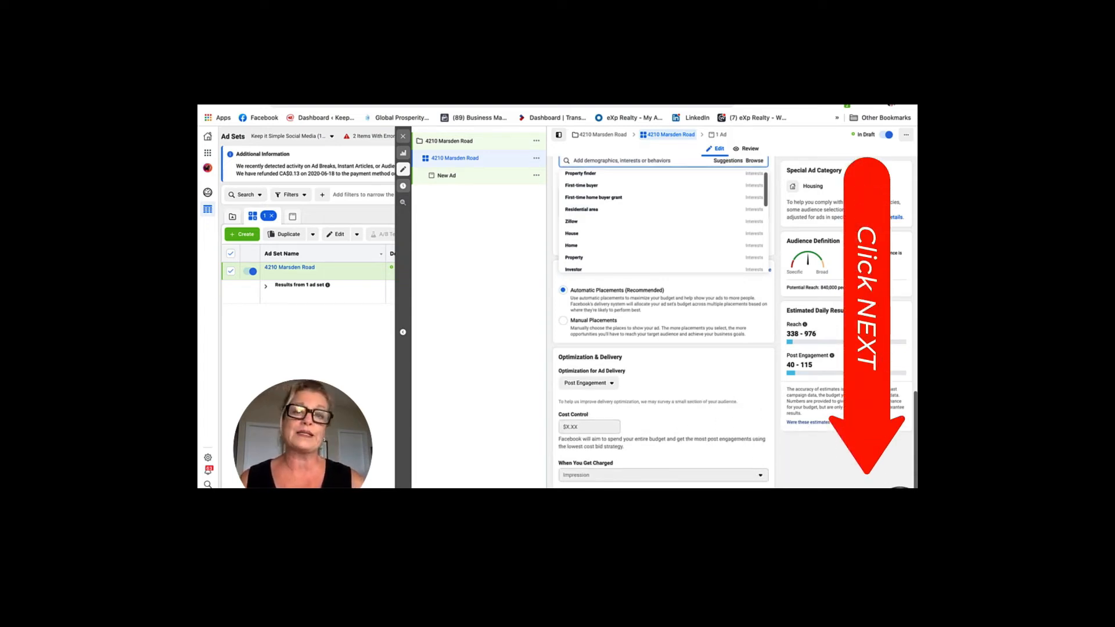
pyautogui.click(899, 491)
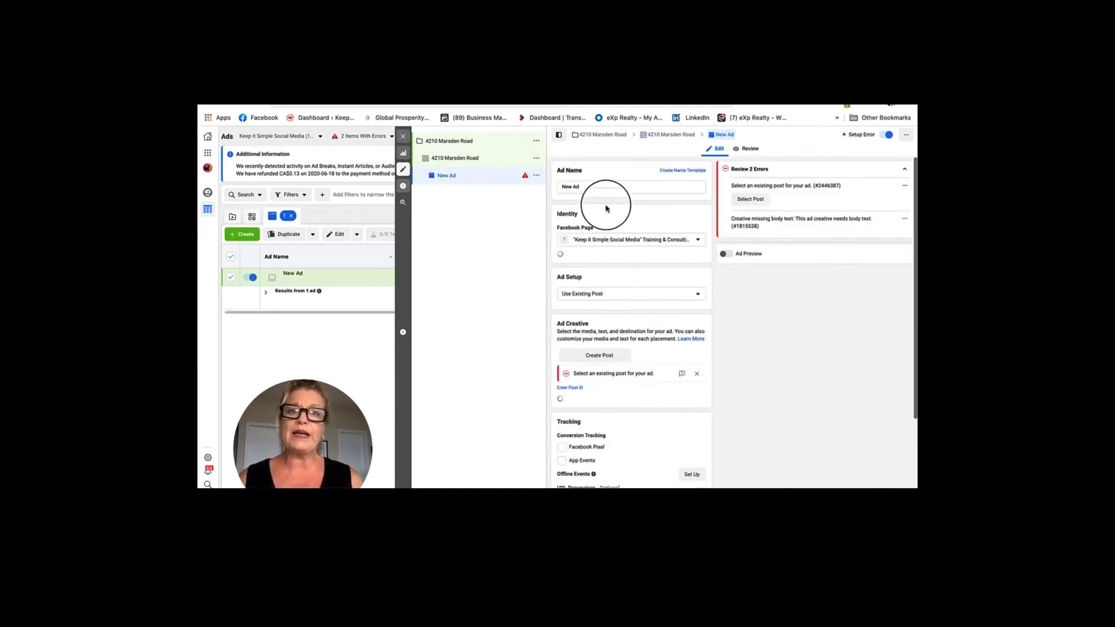
pyautogui.moveTo(589, 187); pyautogui.dragTo(543, 188)
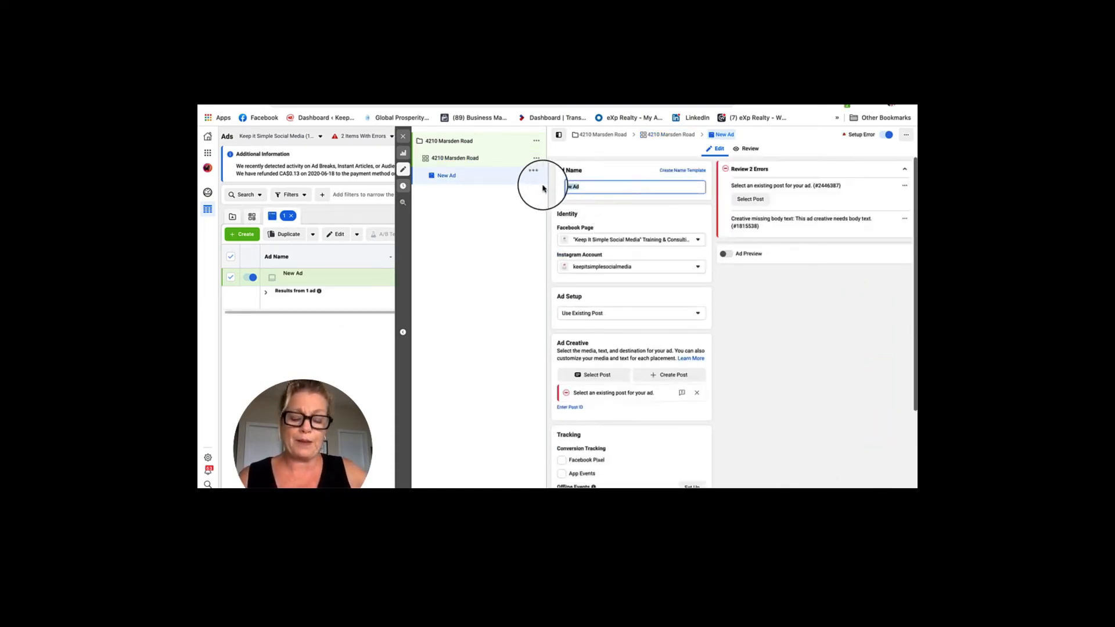
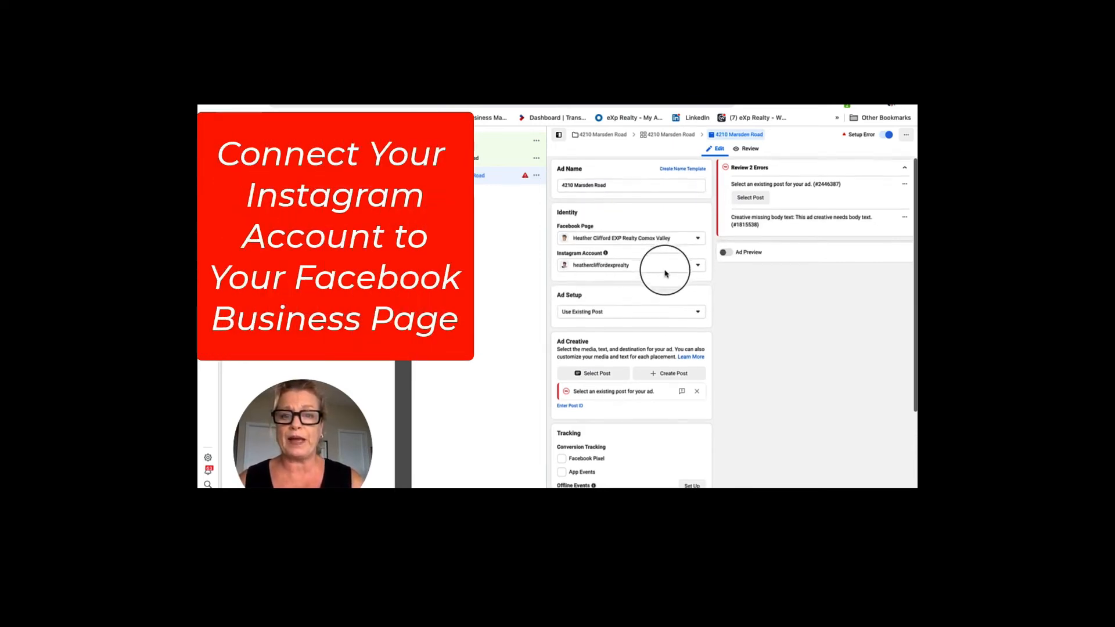
pyautogui.scroll(-2, 662, 270)
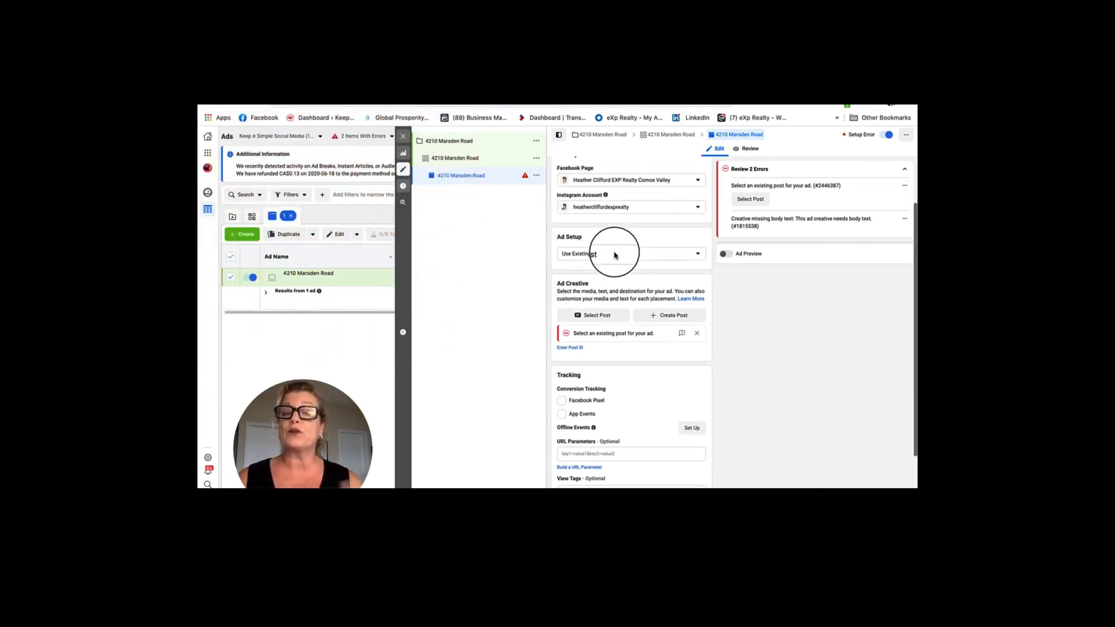
pyautogui.click(698, 254)
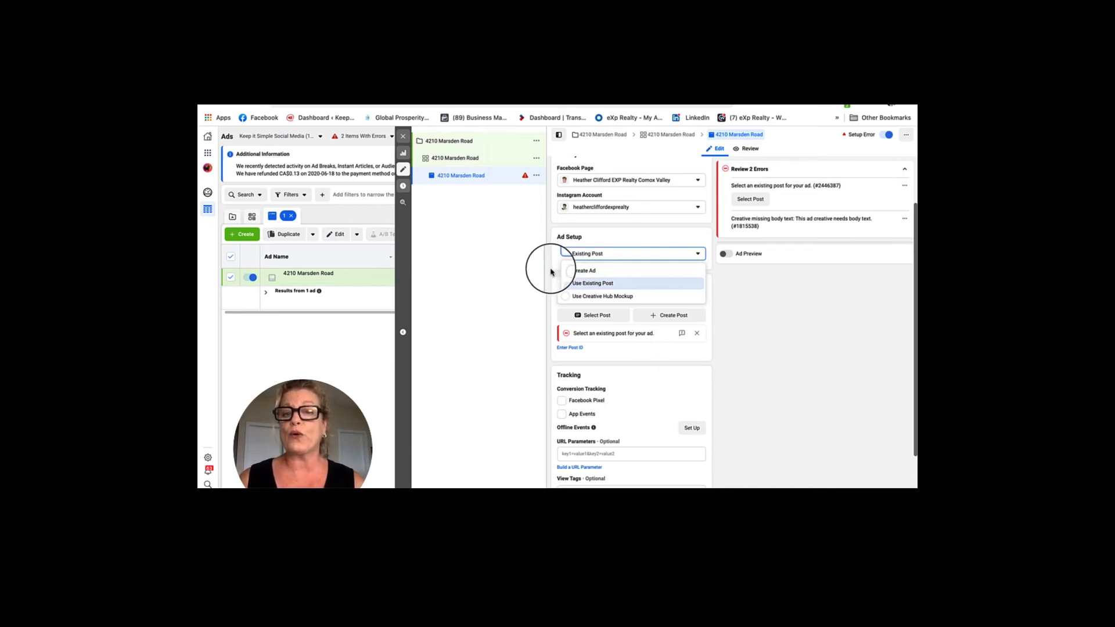
pyautogui.click(551, 271)
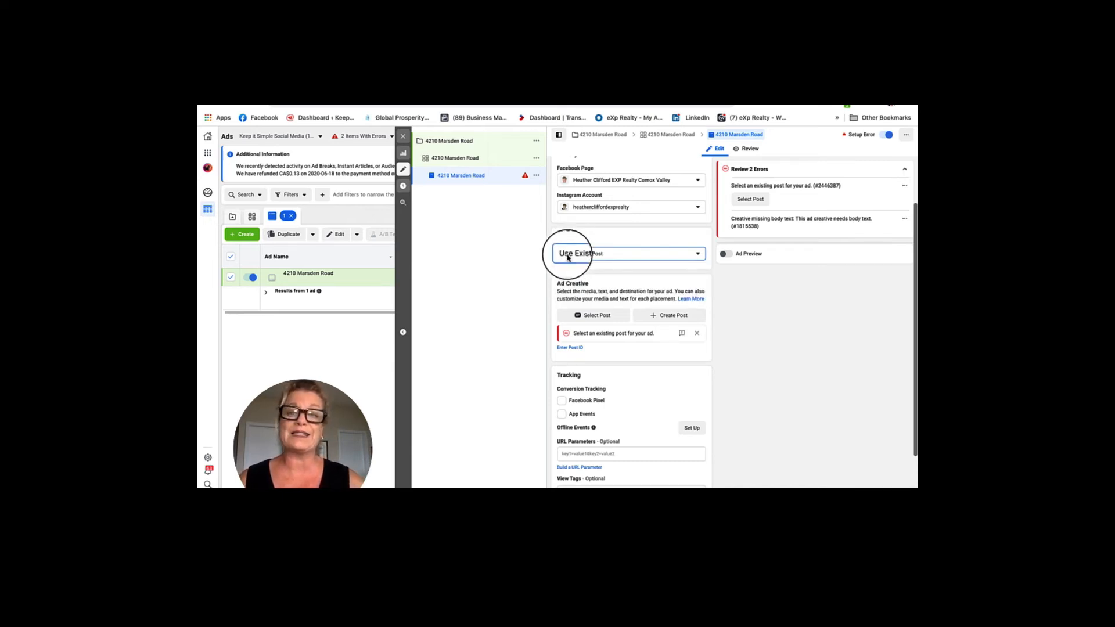
pyautogui.scroll(-2, 689, 290)
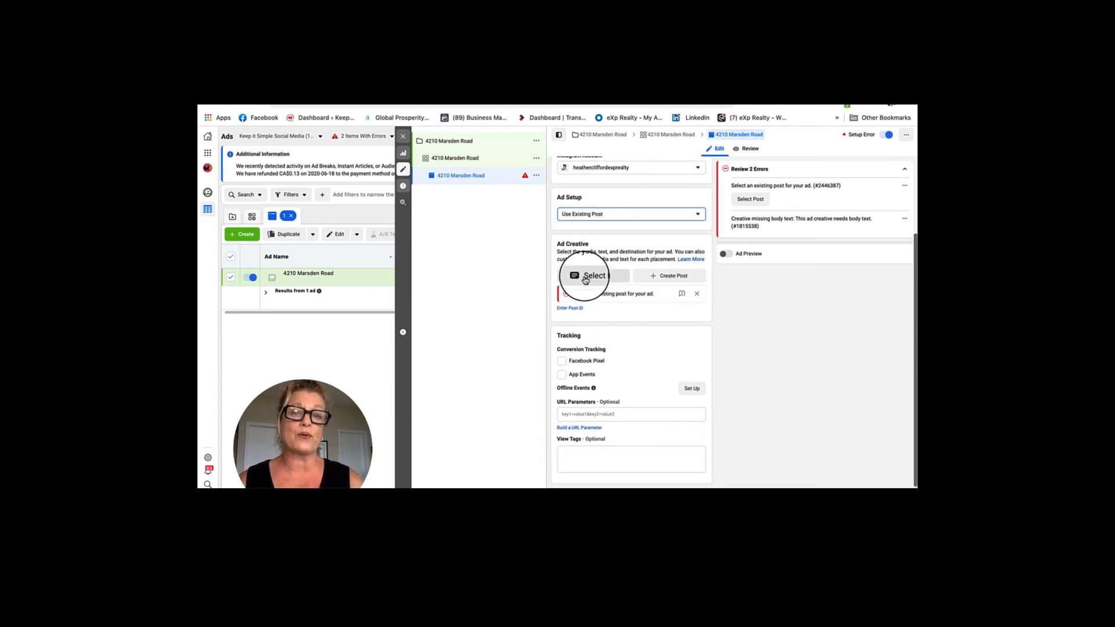
pyautogui.click(586, 281)
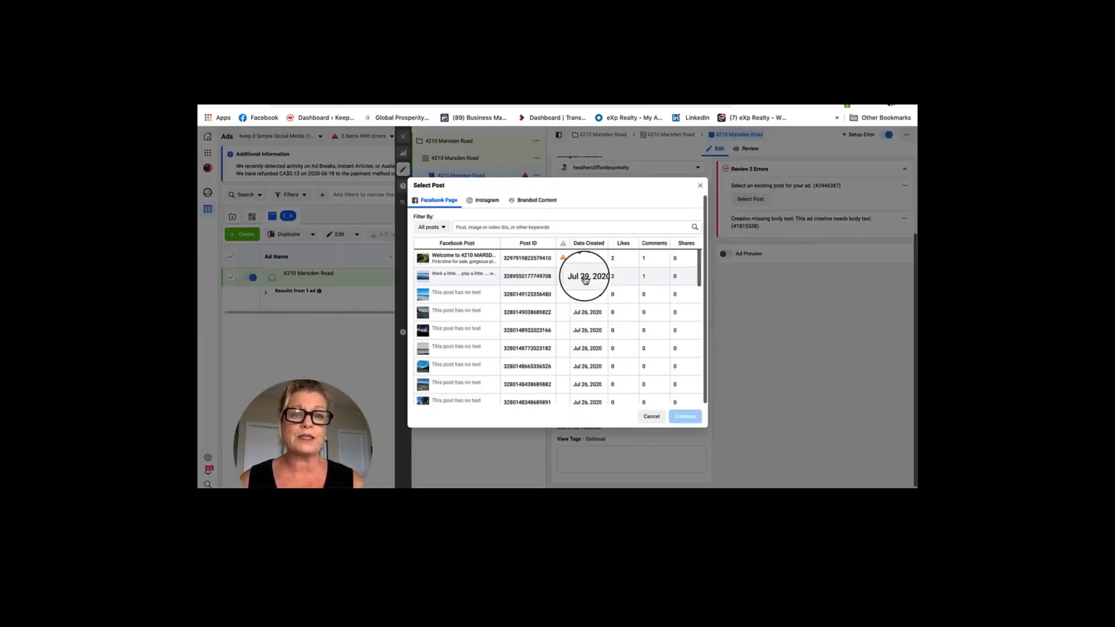
pyautogui.click(431, 260)
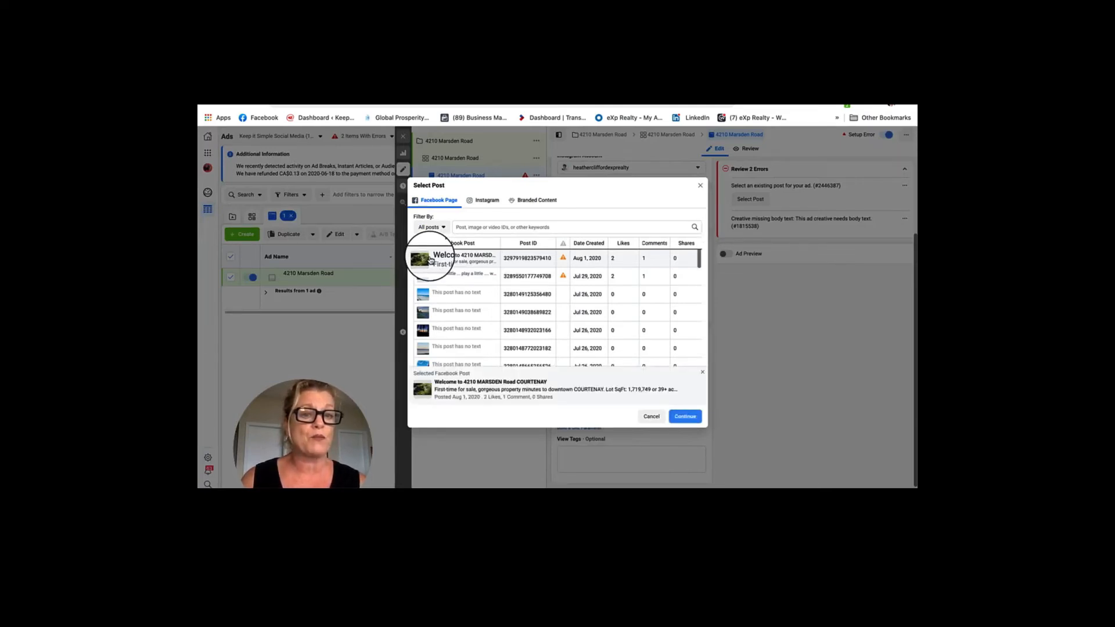
pyautogui.click(686, 418)
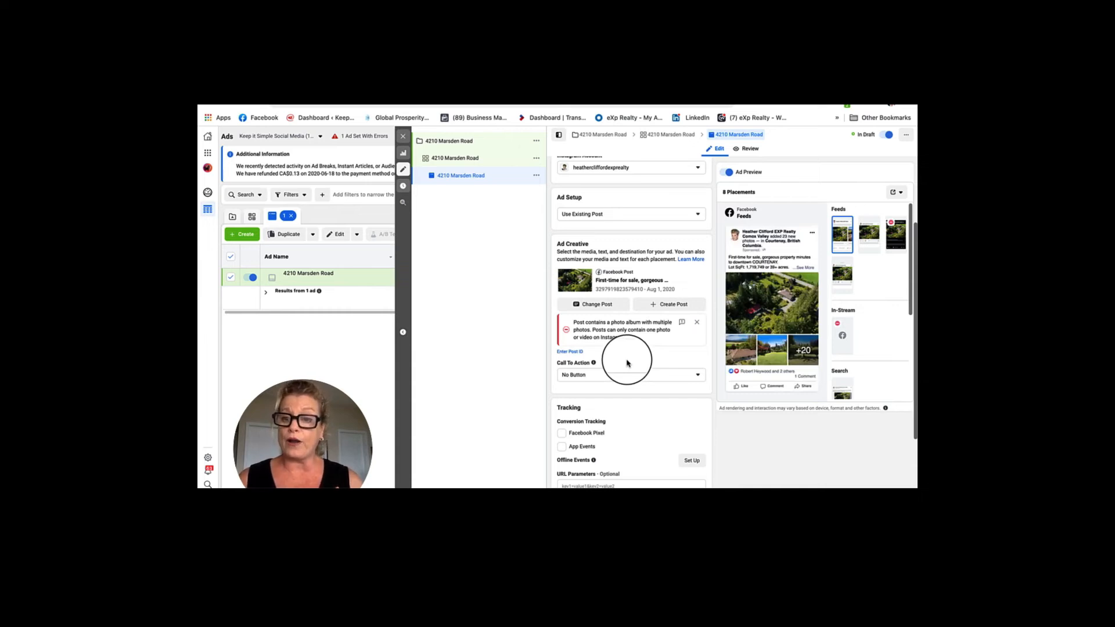
pyautogui.click(698, 376)
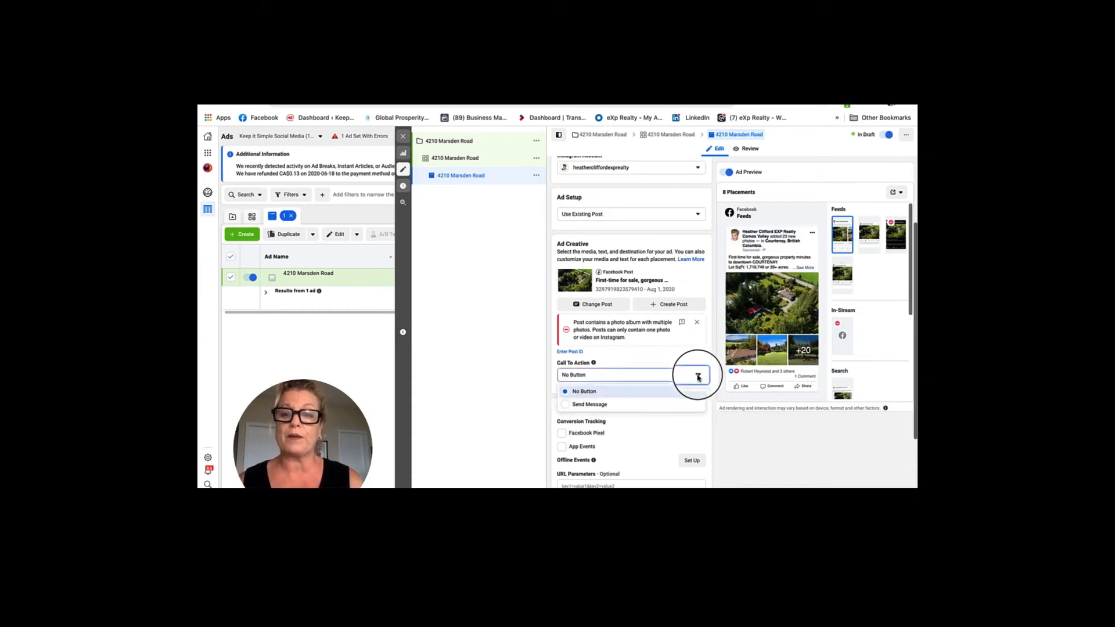
# Set the call to action to Send Message and update the original post with the button.
pyautogui.click(566, 406)
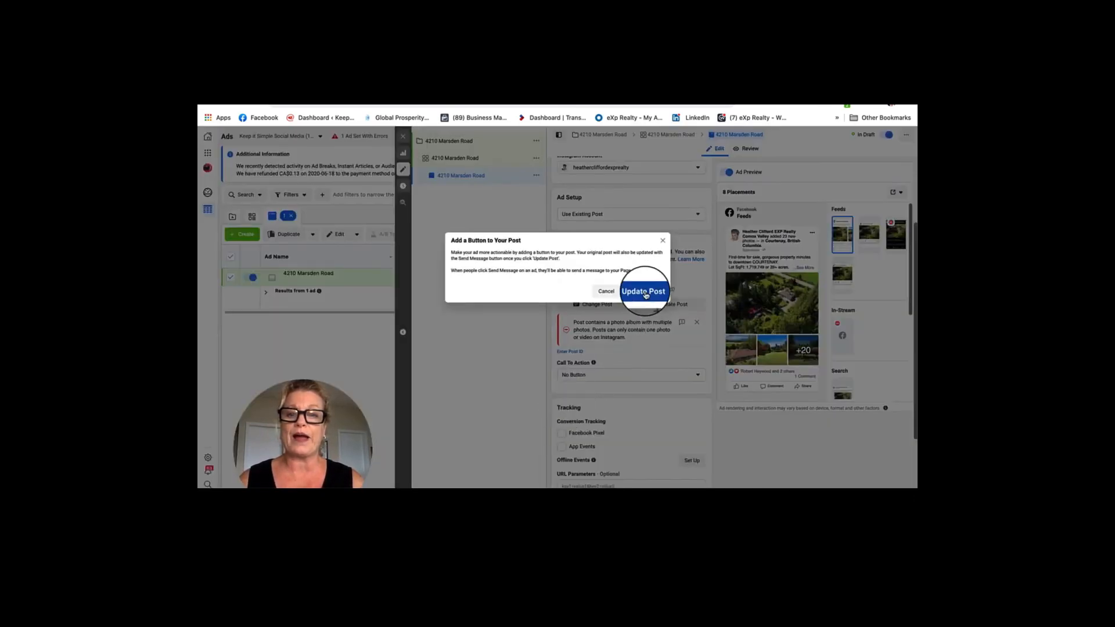
pyautogui.click(645, 292)
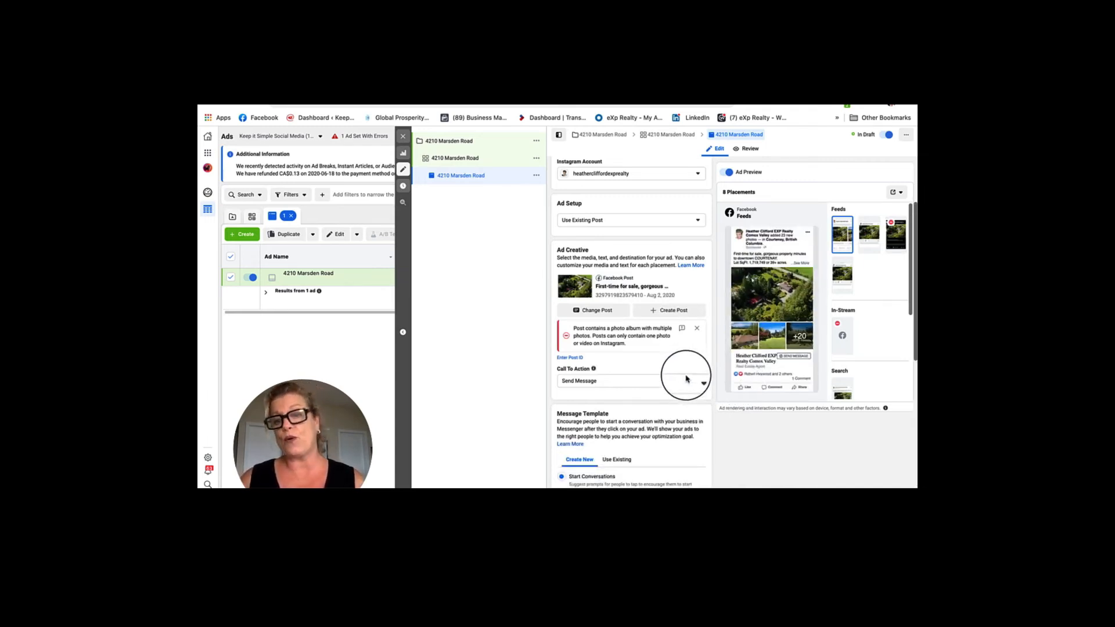
pyautogui.scroll(-5, 691, 385)
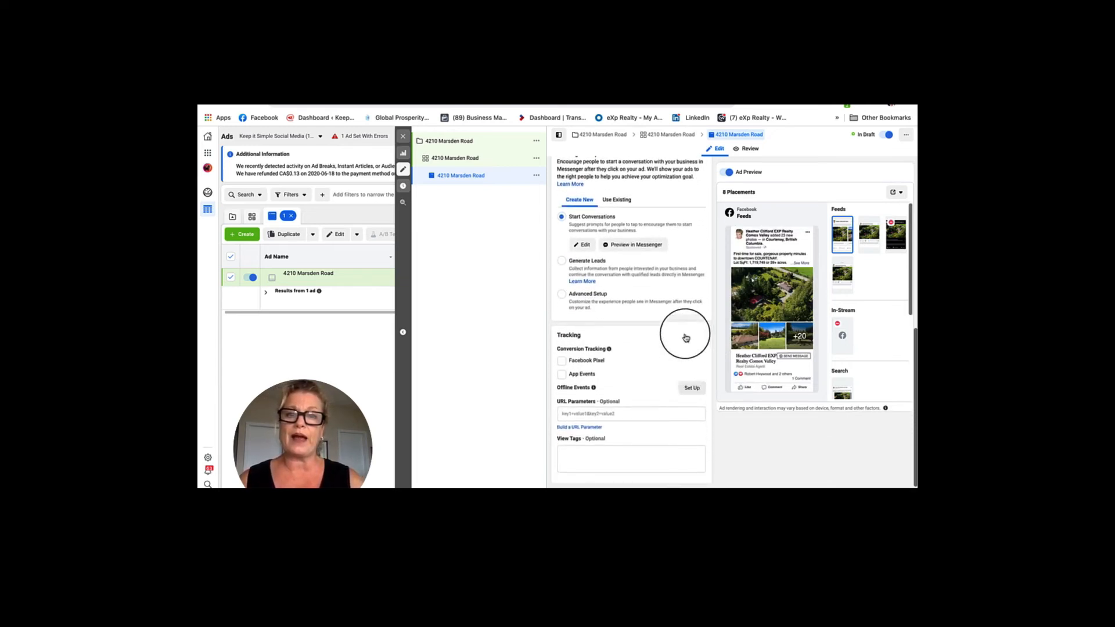
pyautogui.scroll(-1, 666, 293)
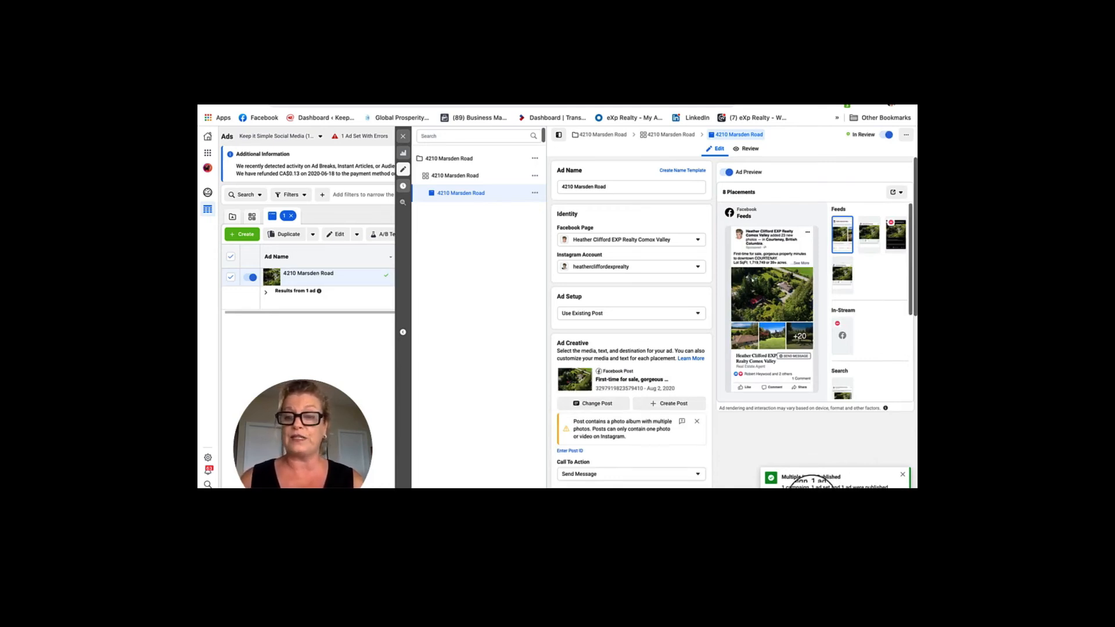
# Dismiss the published notice, close the ad editor to view the ads list, and switch to the Facebook Page.
pyautogui.click(903, 474)
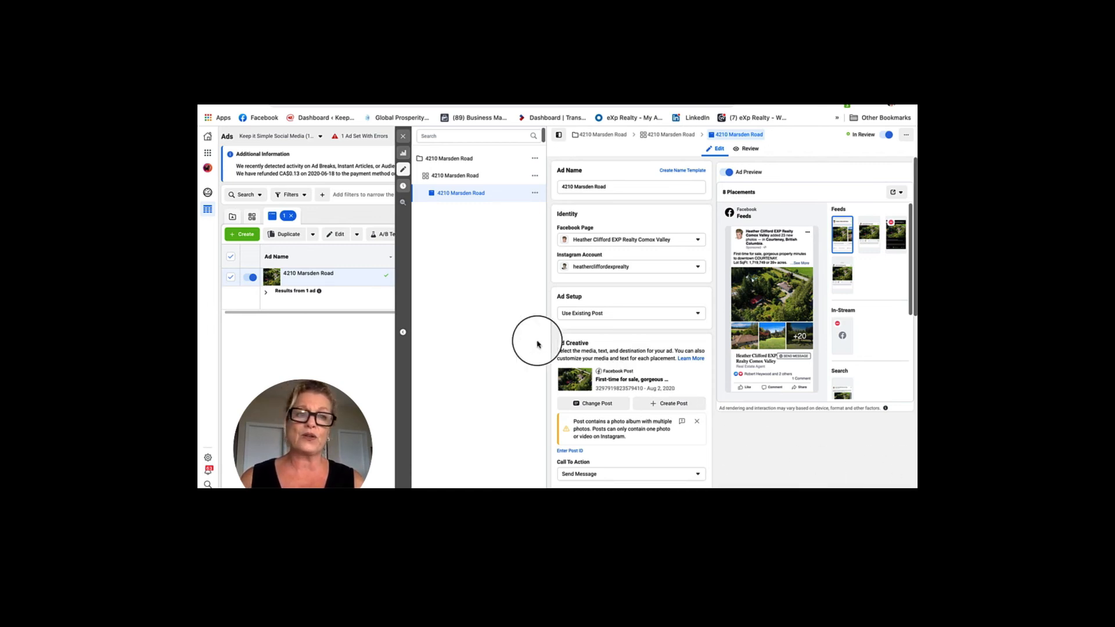
pyautogui.click(403, 136)
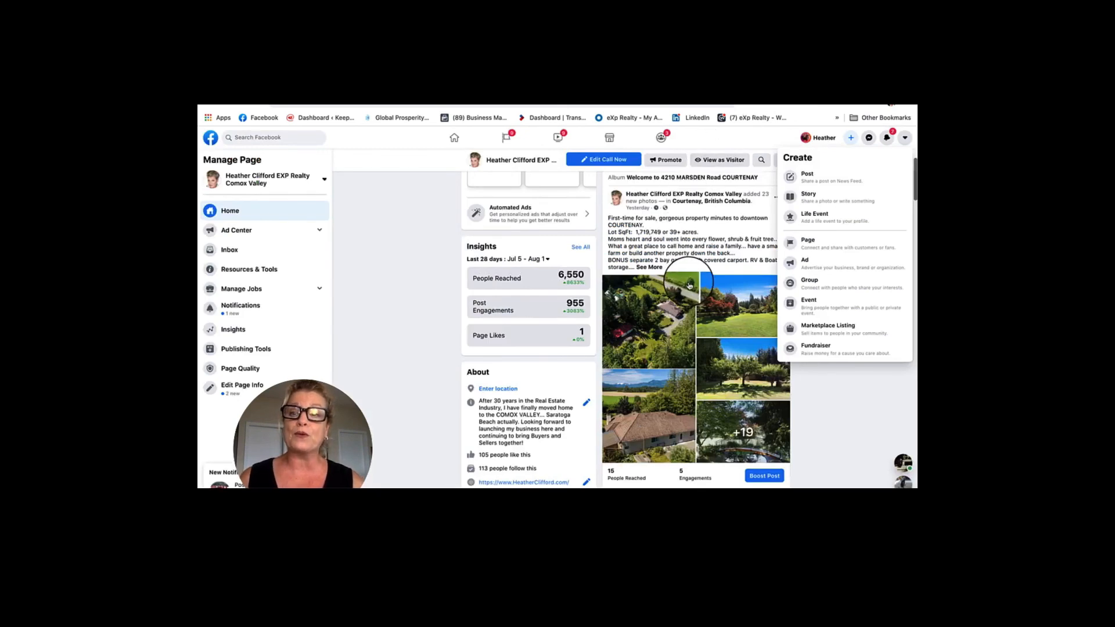
pyautogui.click(863, 379)
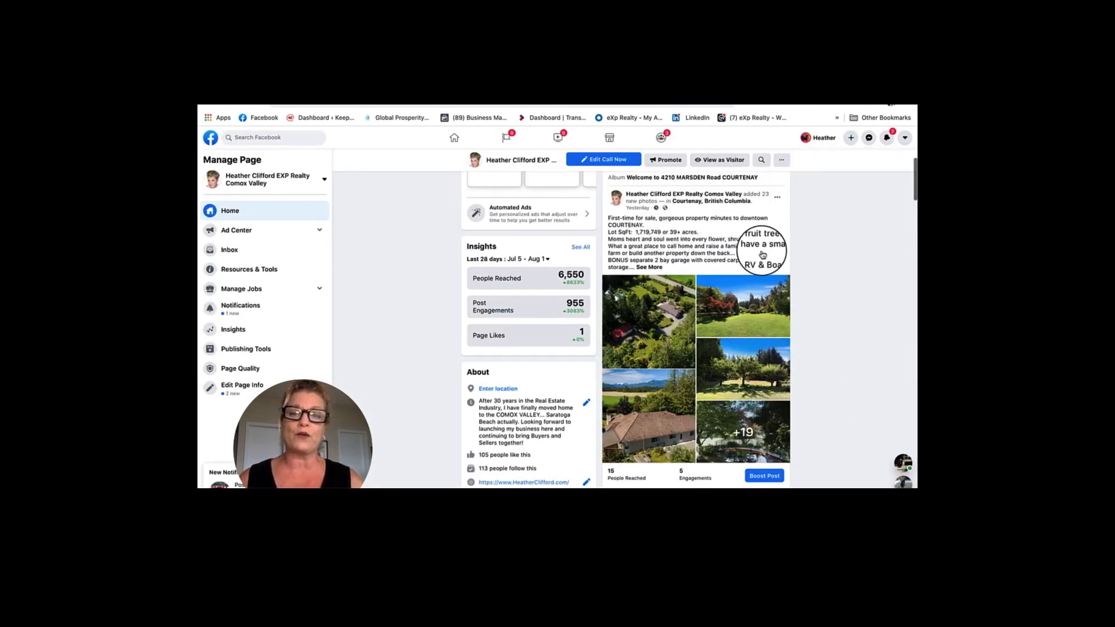
pyautogui.click(660, 270)
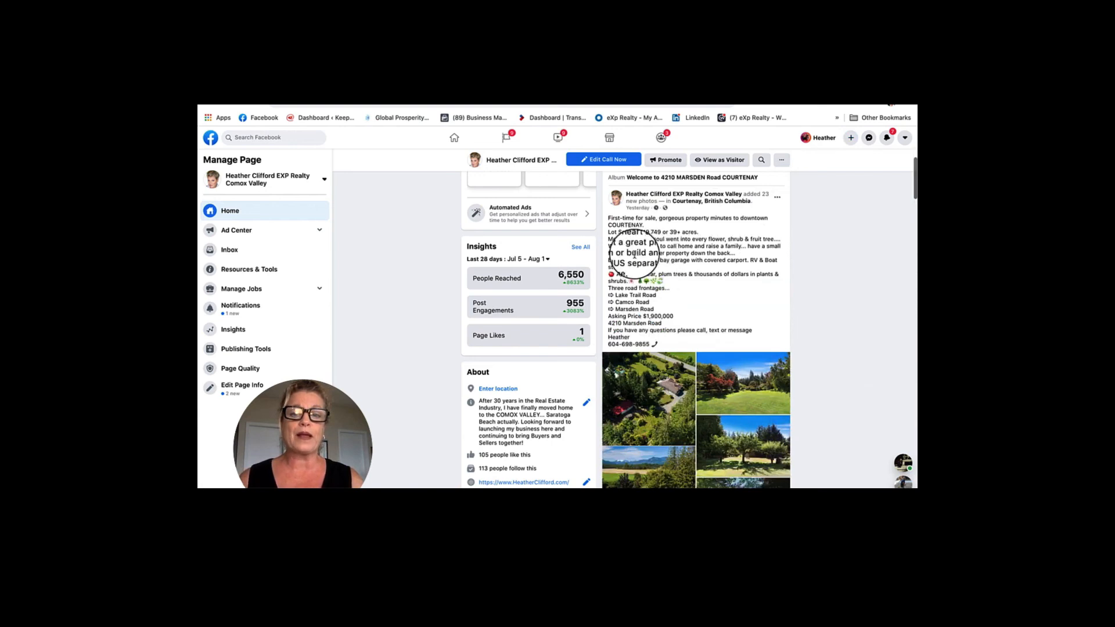